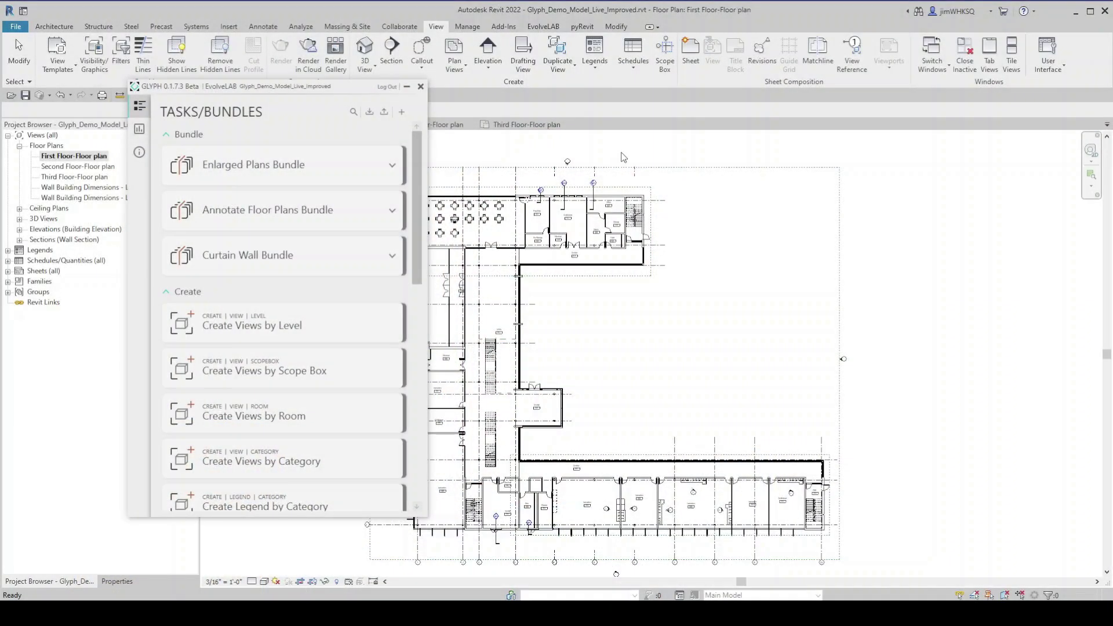
- Scroll Glyph's task list down to the Dimension tasks, showing Dimension Views by Category
left_click_drag(430, 157, 429, 365)
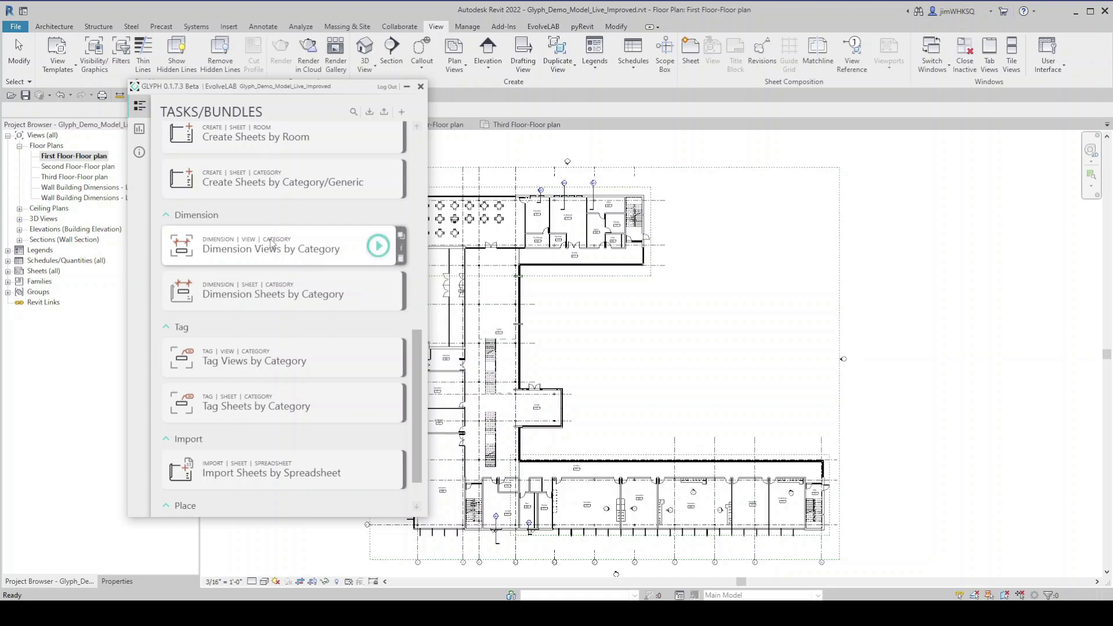
- Open the Dimension Views by Category task and choose Pick Views to select views in Revit
left_click(316, 248)
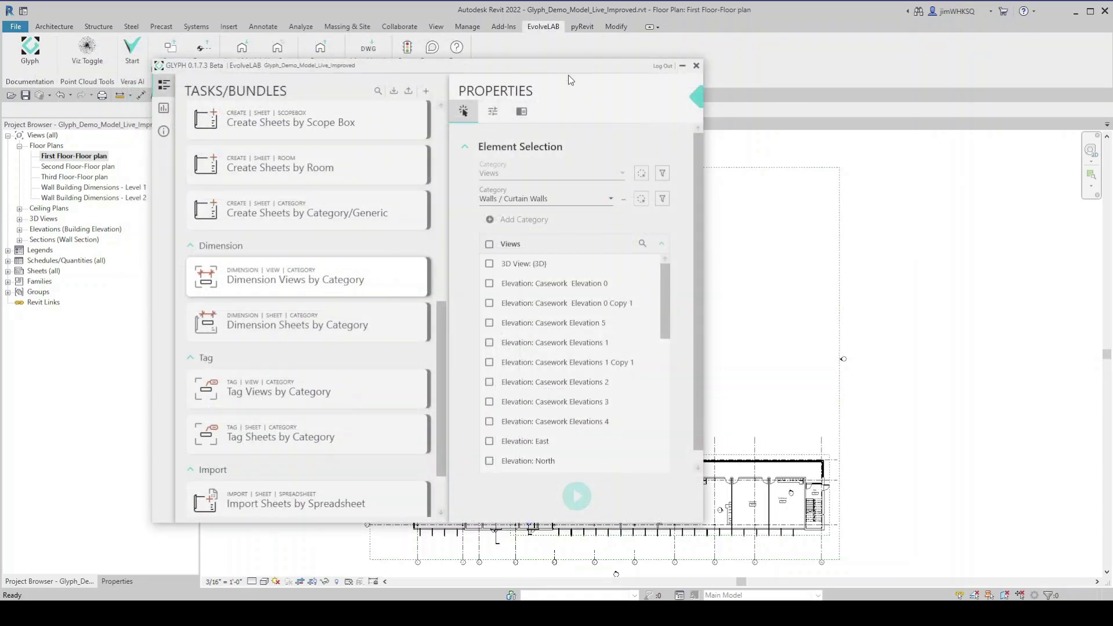
left_click_drag(557, 67, 549, 67)
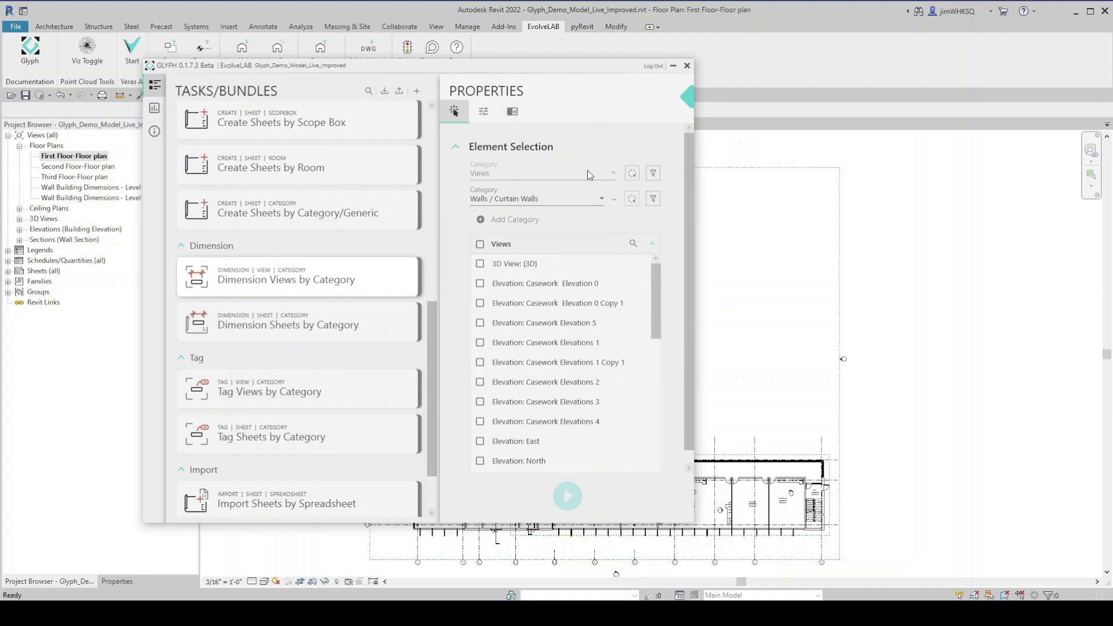
left_click(632, 174)
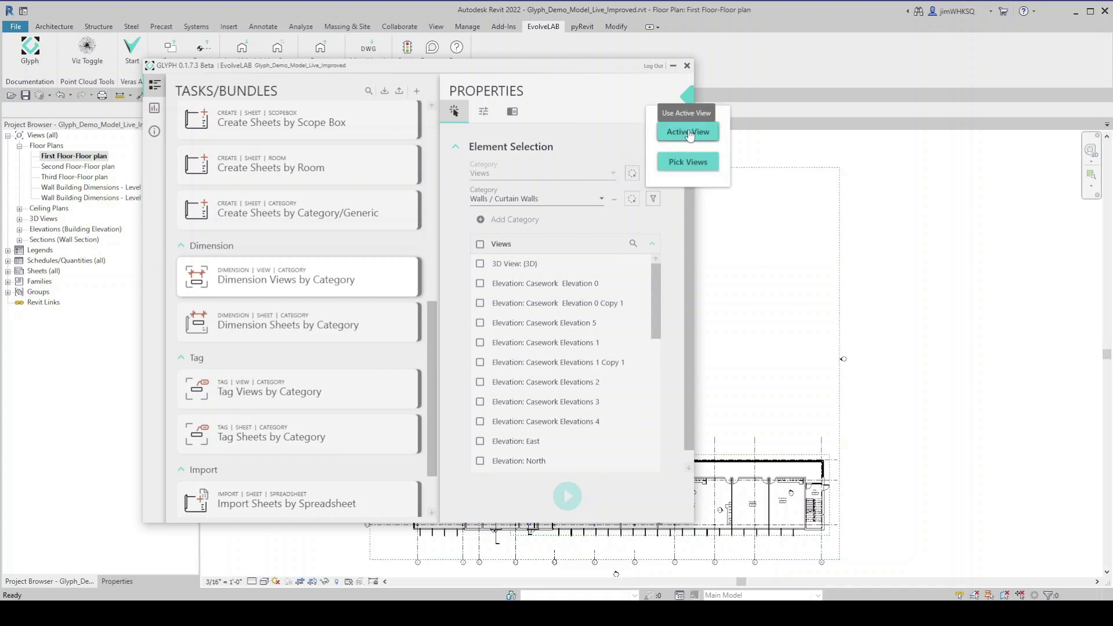
left_click(665, 165)
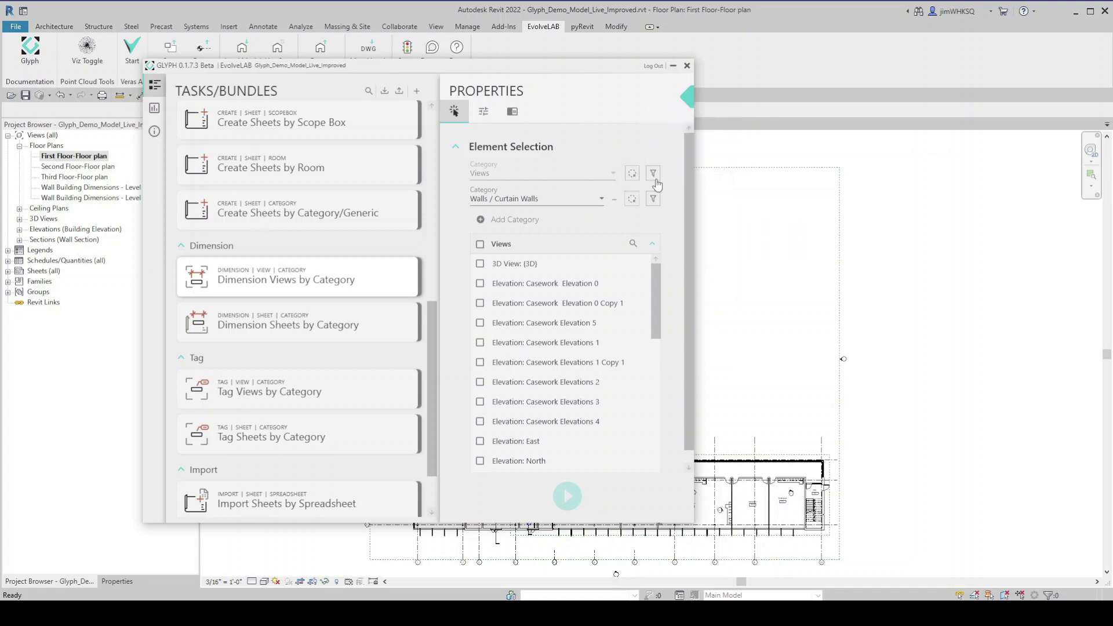
left_click(655, 179)
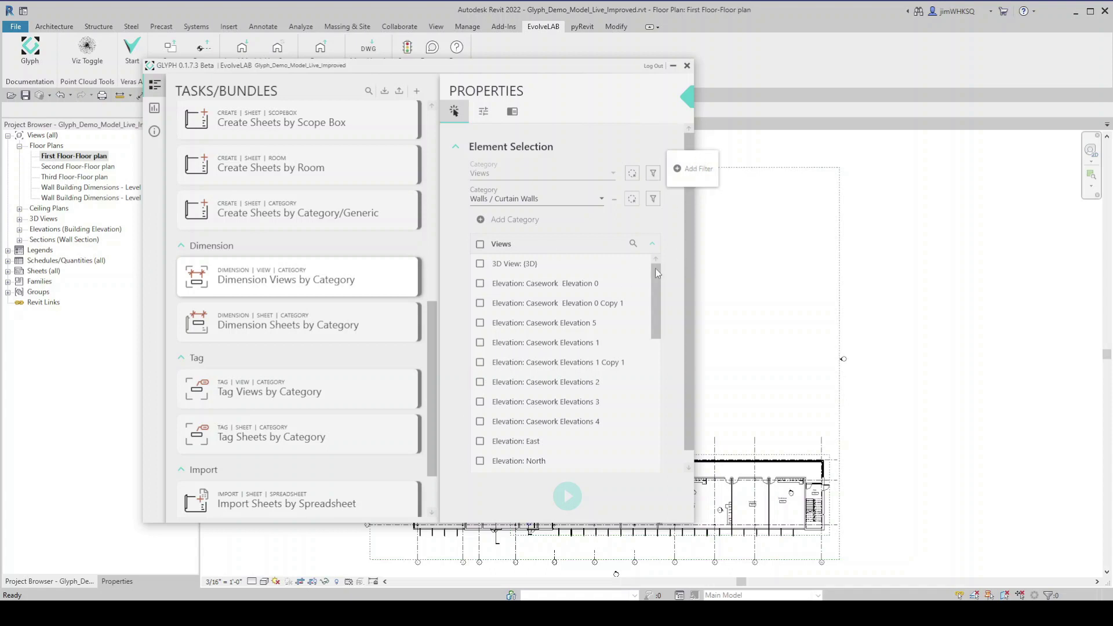
left_click(627, 127)
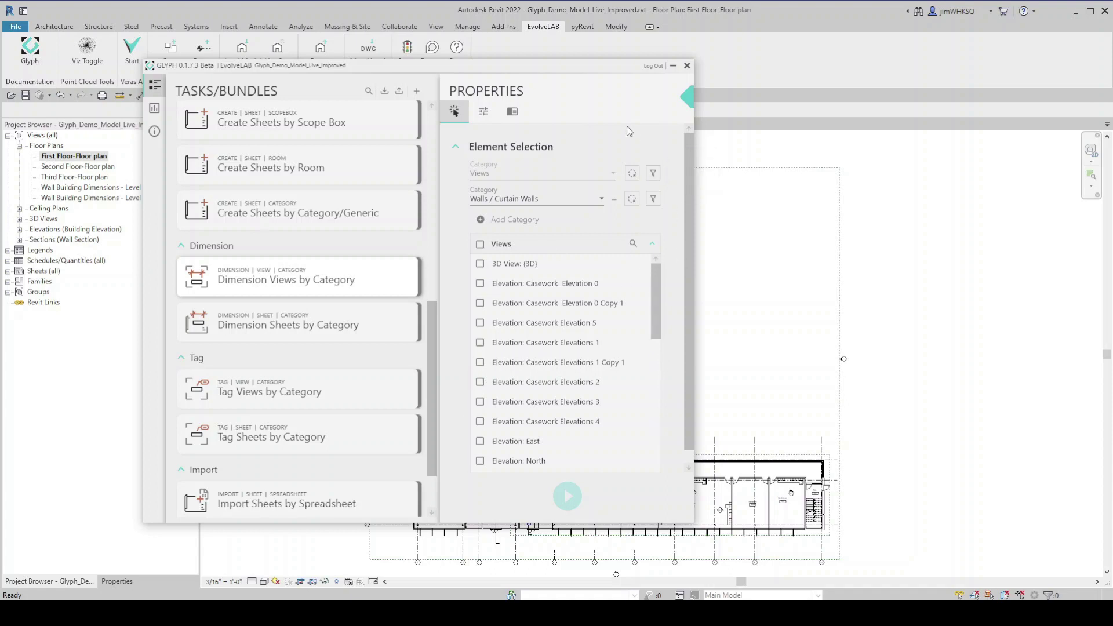
left_click(631, 177)
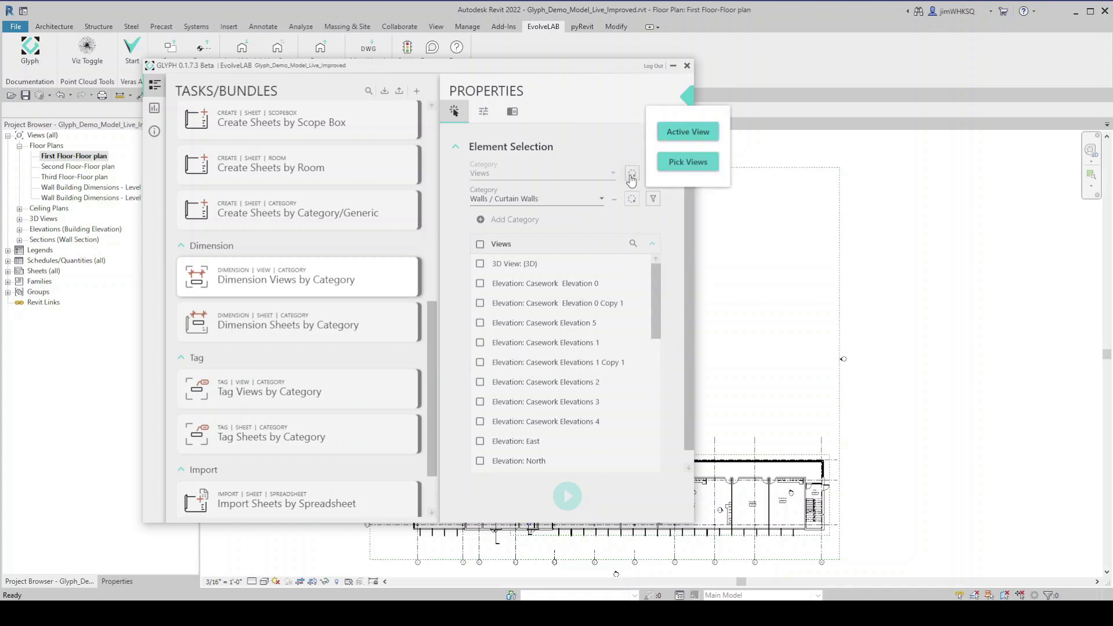
left_click(684, 167)
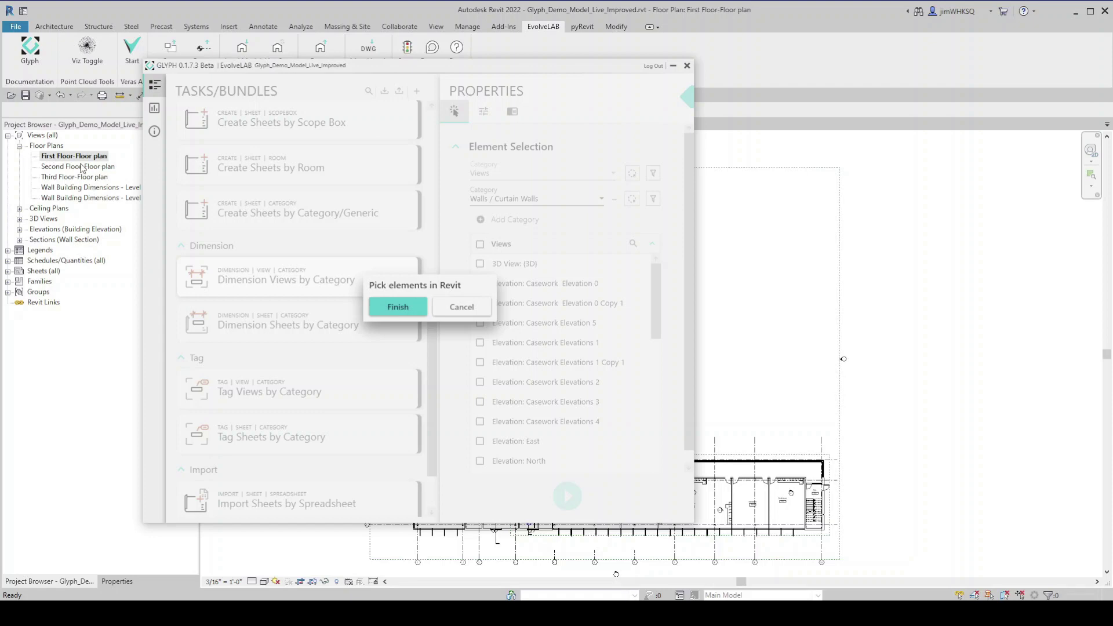
- Pick the First, Second and Third Floor-Floor plans as the task's target views
left_click(81, 157)
left_click(87, 168, "ctrl")
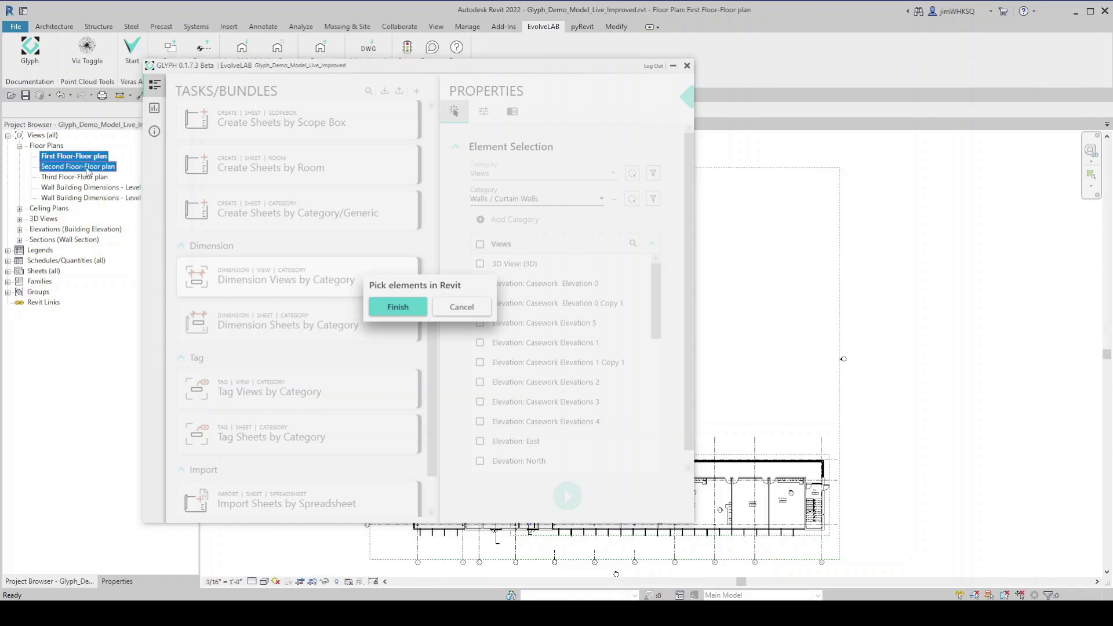
left_click(93, 177, "ctrl")
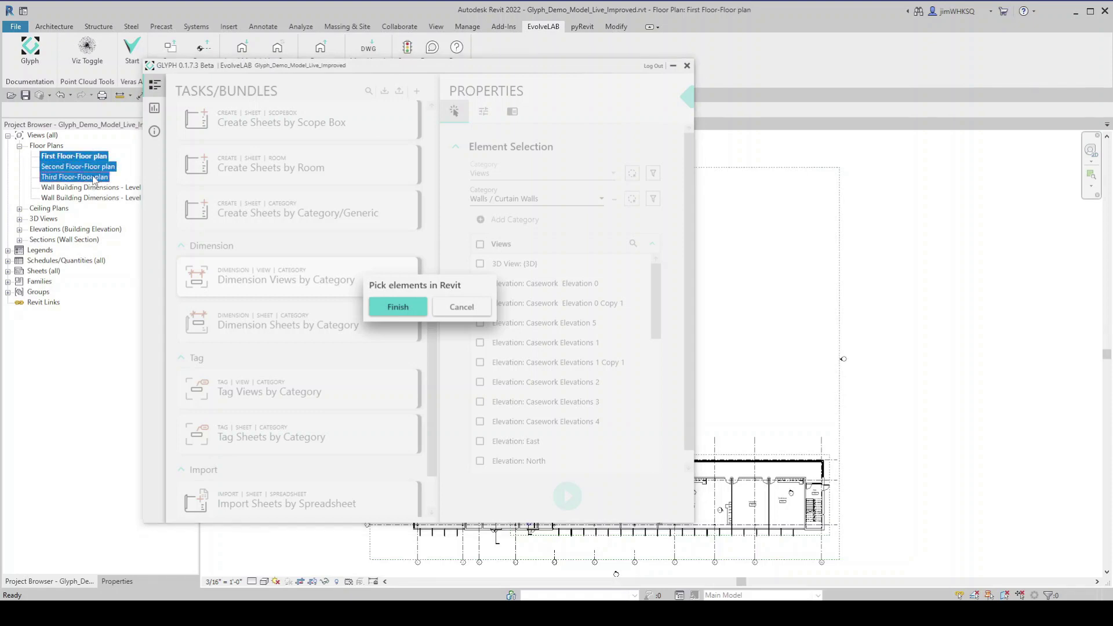
left_click(399, 312)
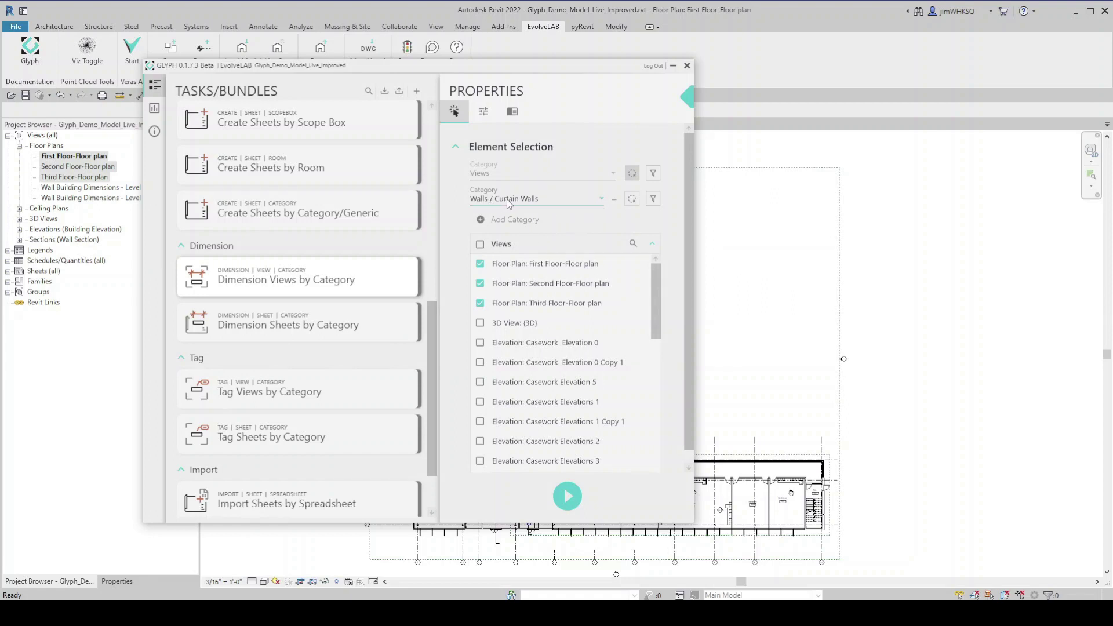
left_click(600, 198)
mouse_move(595, 328)
left_mouse_down()
mouse_move(593, 227)
mouse_move(598, 340)
left_mouse_up()
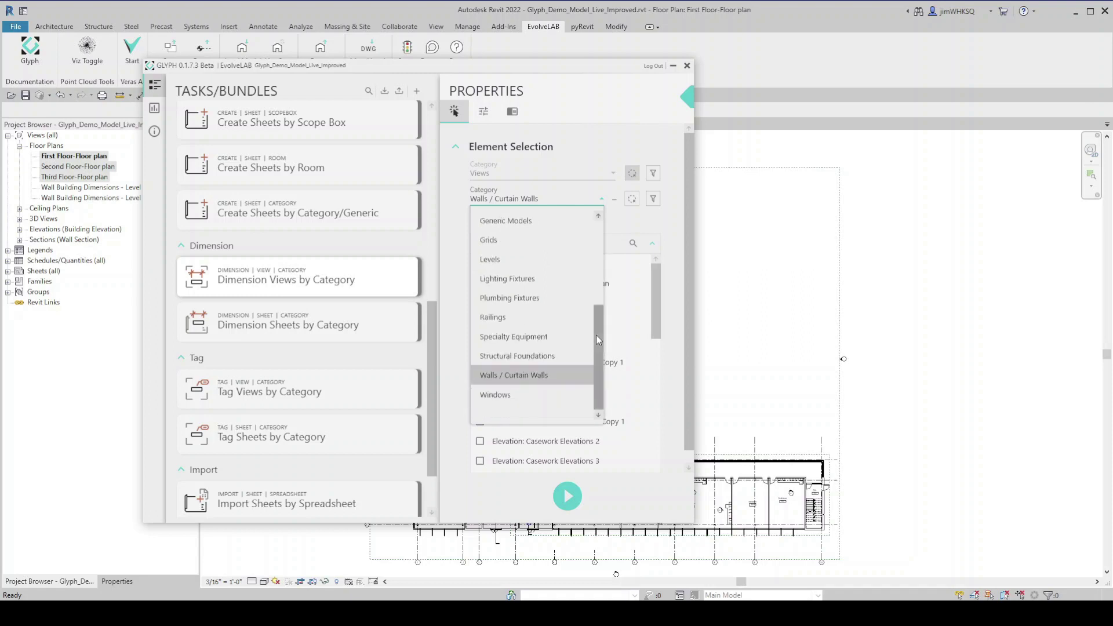
left_click(503, 374)
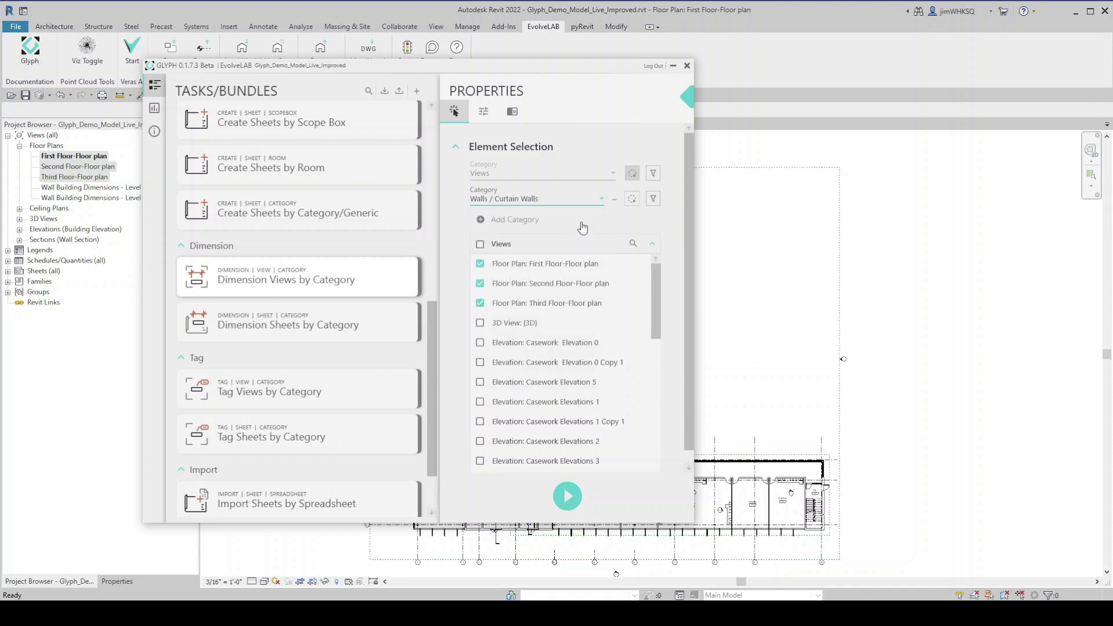
left_click(482, 221)
left_click(483, 223)
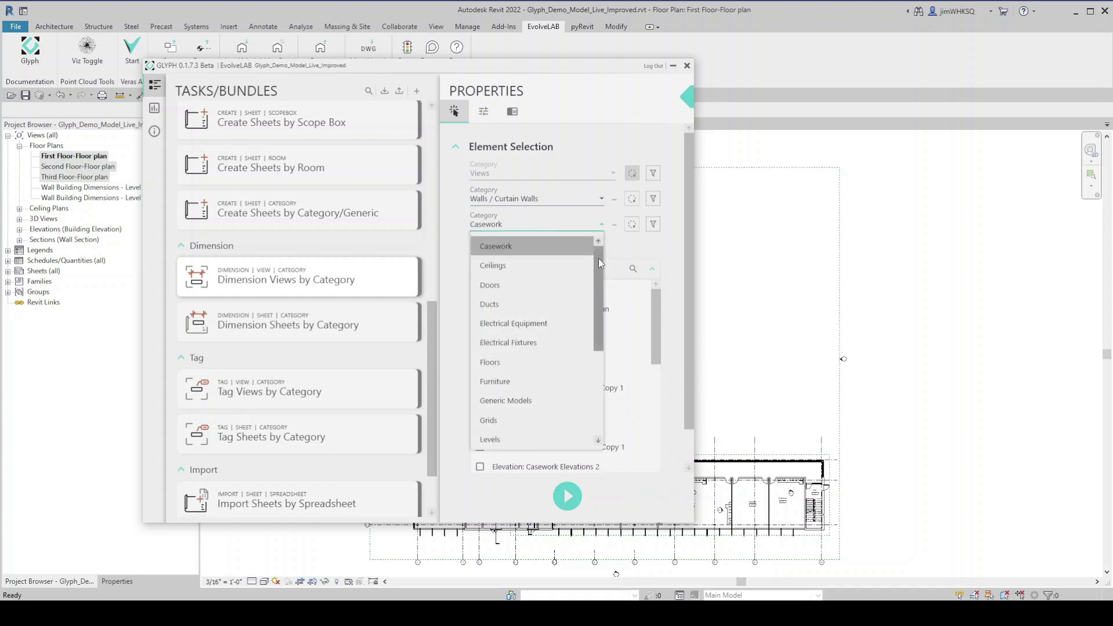
left_click_drag(598, 259, 598, 346)
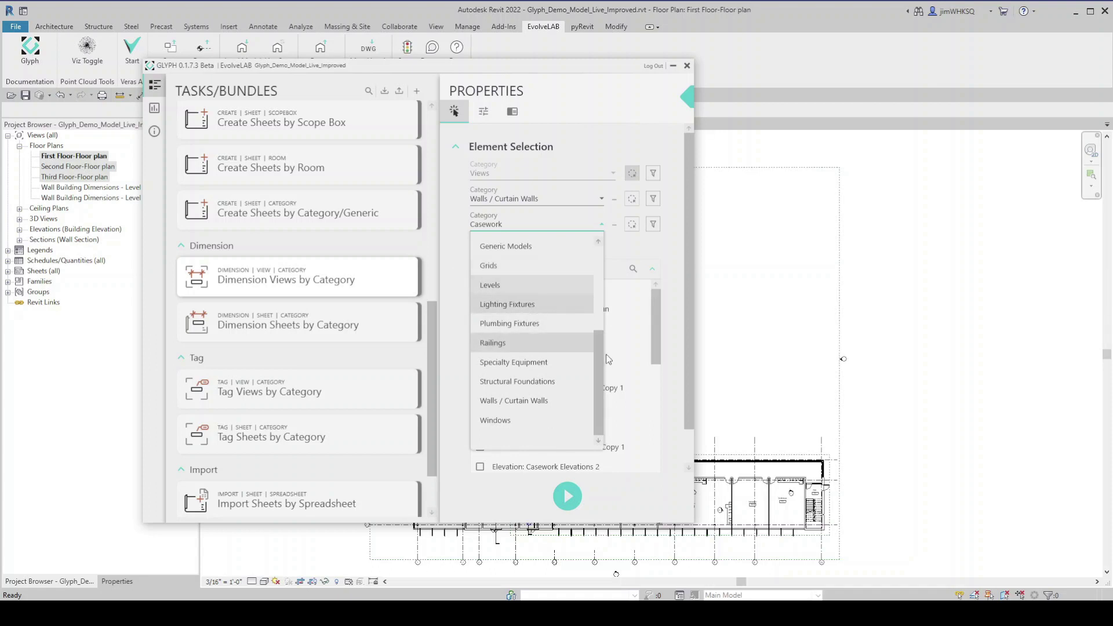
left_click_drag(601, 353, 638, 238)
left_click(637, 240)
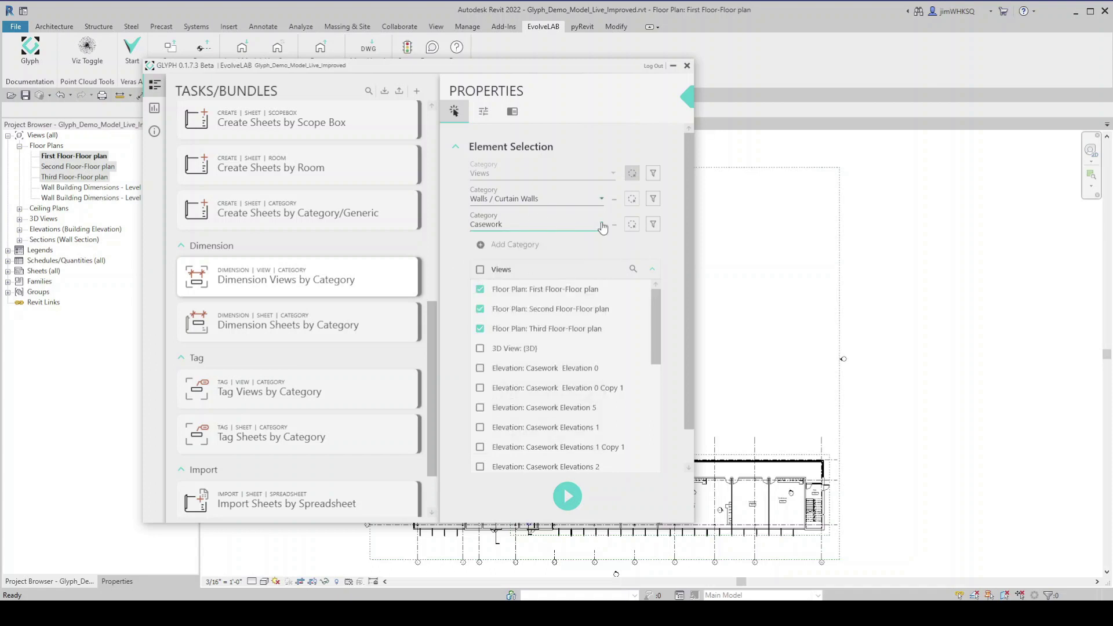
left_click(614, 224)
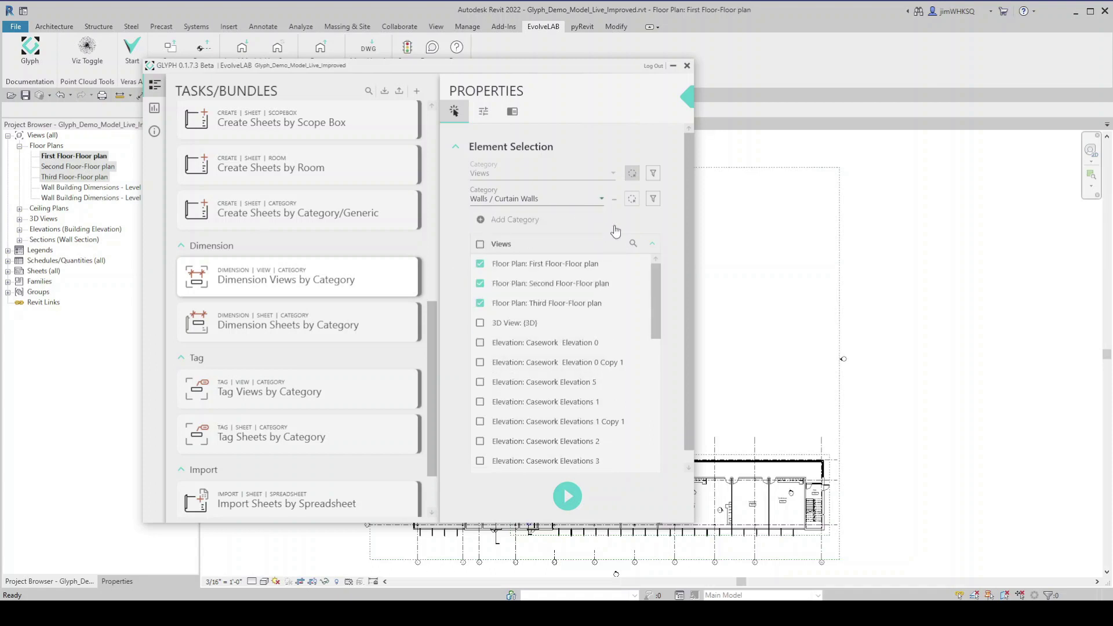
left_click(479, 283)
- Keep the Arc Length - 2.5mm Arial style and add exterior rough-opening and overall building wall dimensions
left_click(485, 112)
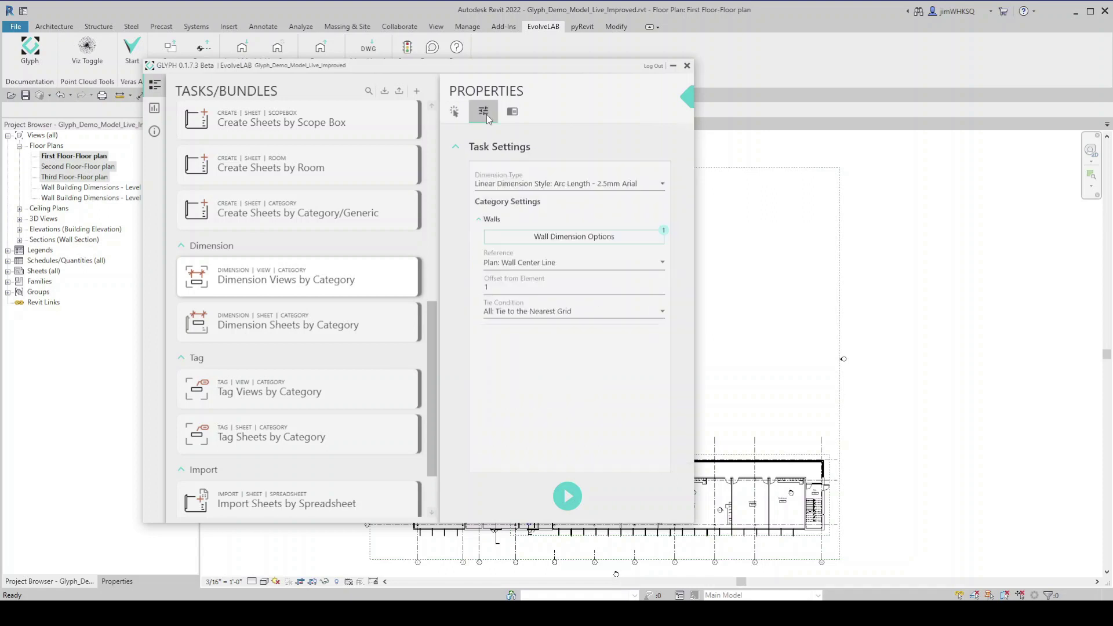
left_click(663, 185)
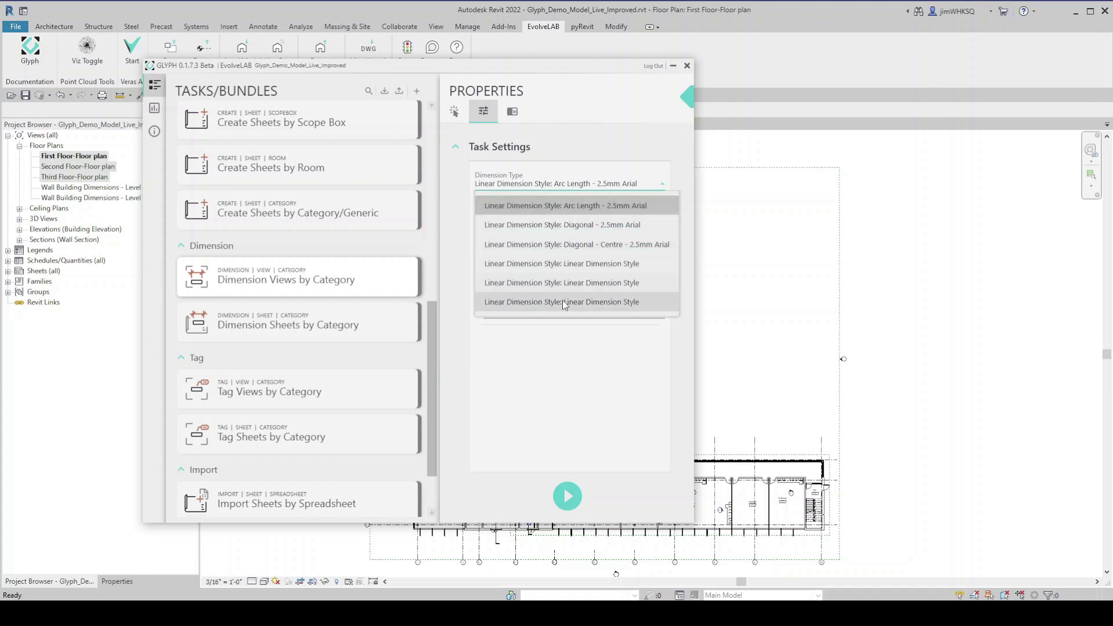
left_click(581, 152)
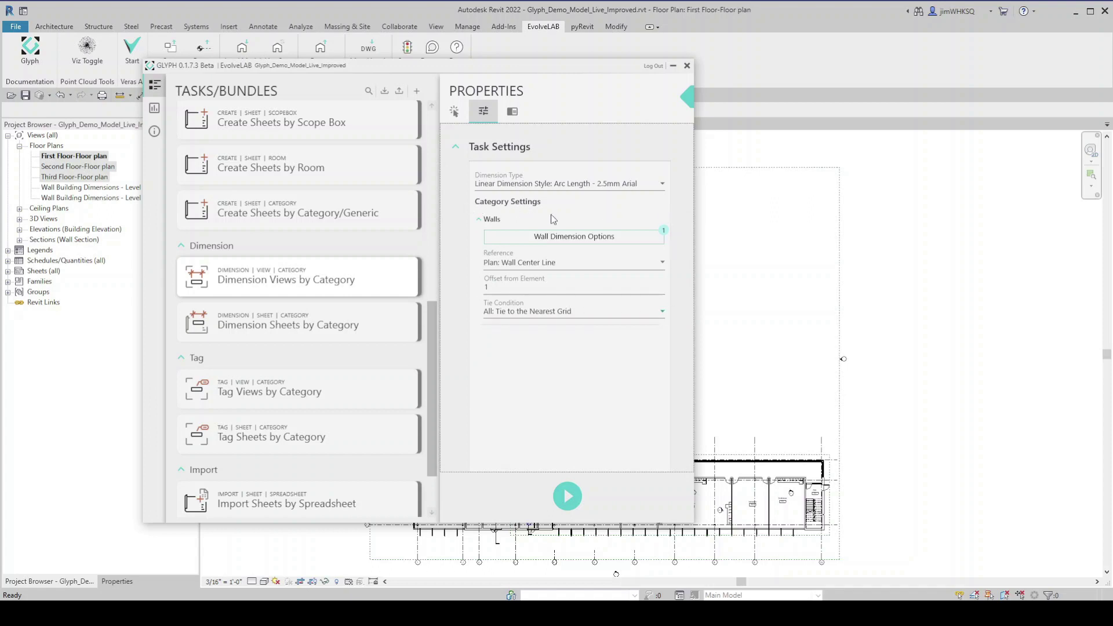
left_click(603, 241)
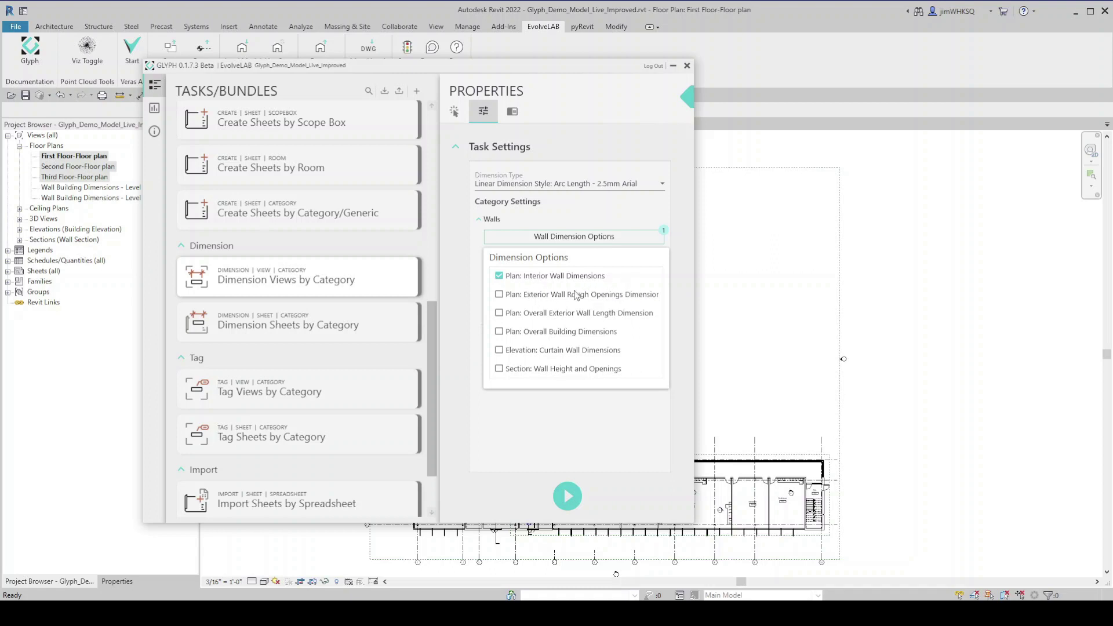
left_click(498, 294)
left_click(498, 331)
left_click(677, 276)
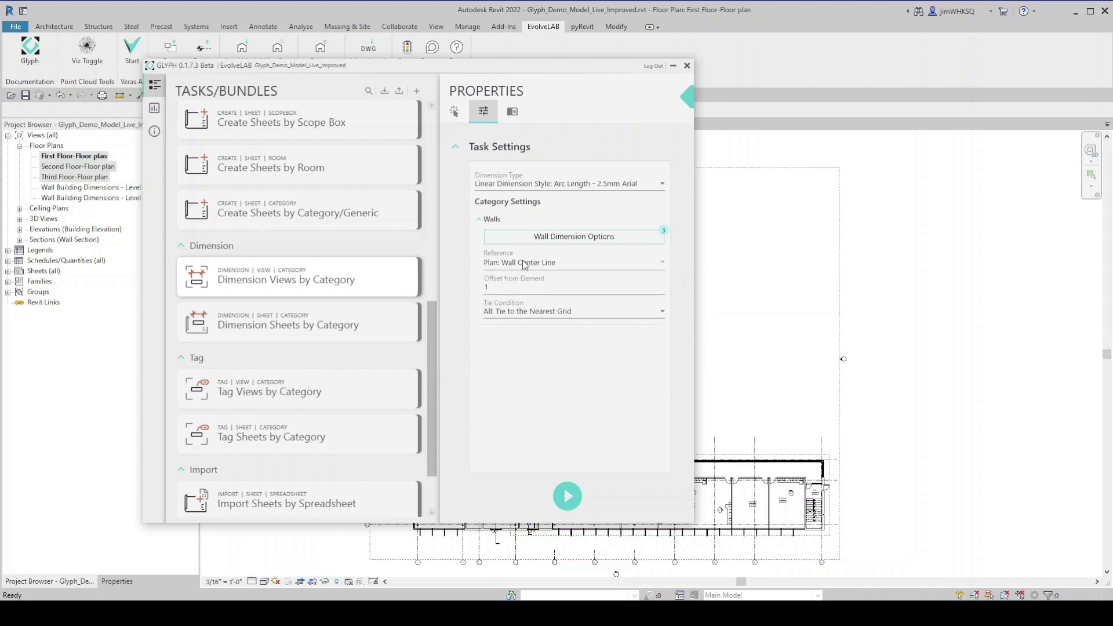
- Reference walls at Plan: Finish Face Exterior with offset 5, tied to nearest grid, and run the task
left_click(657, 264)
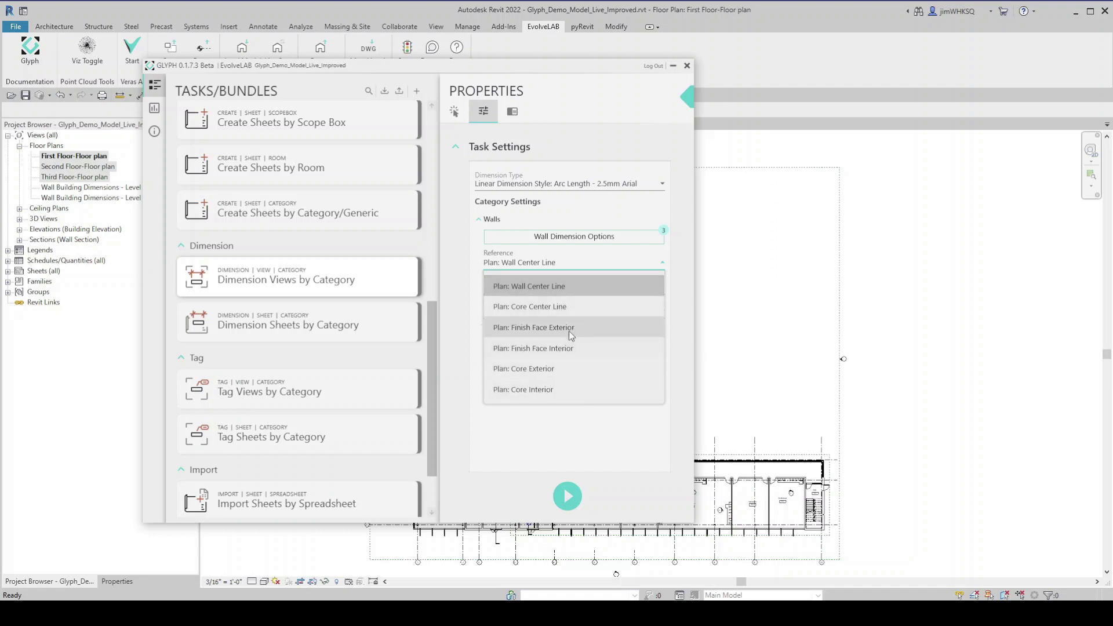
left_click(544, 328)
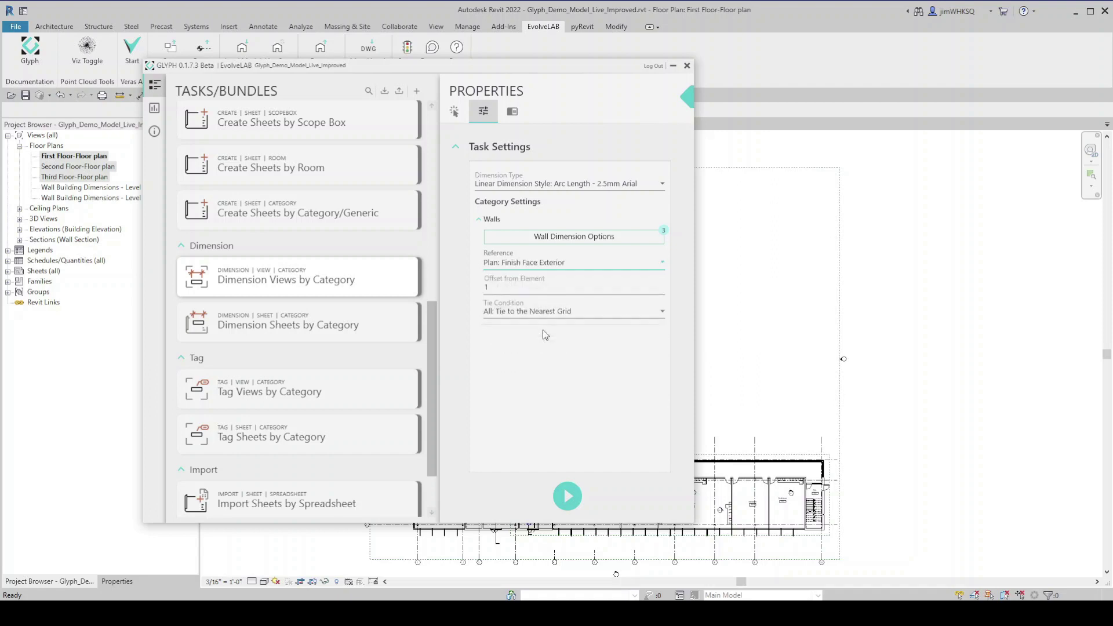
left_click(487, 286)
left_click(663, 313)
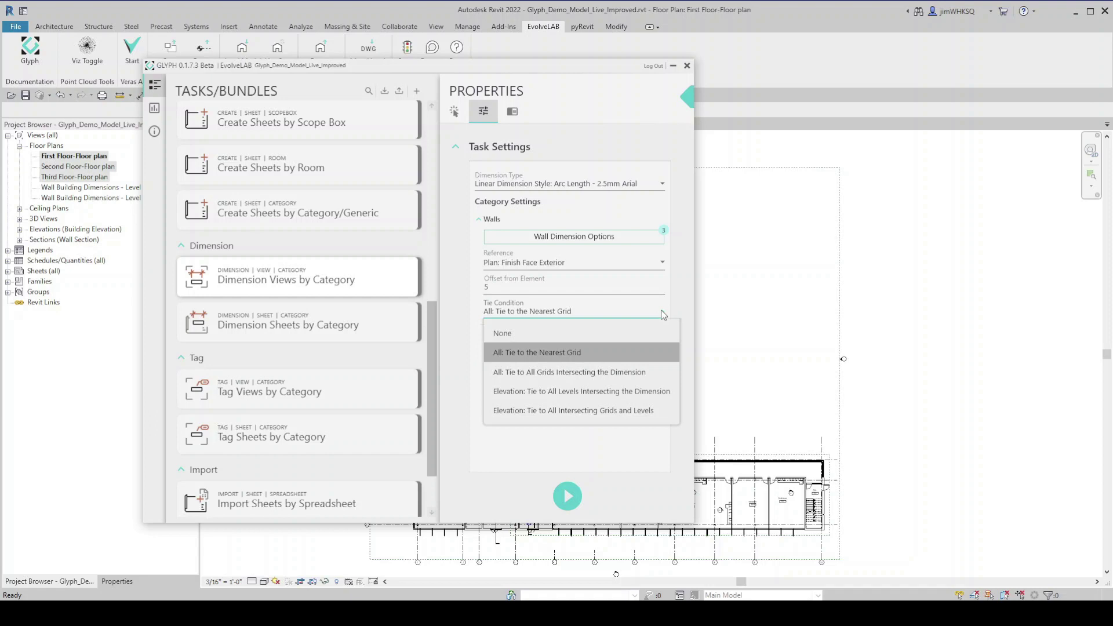
left_click(540, 351)
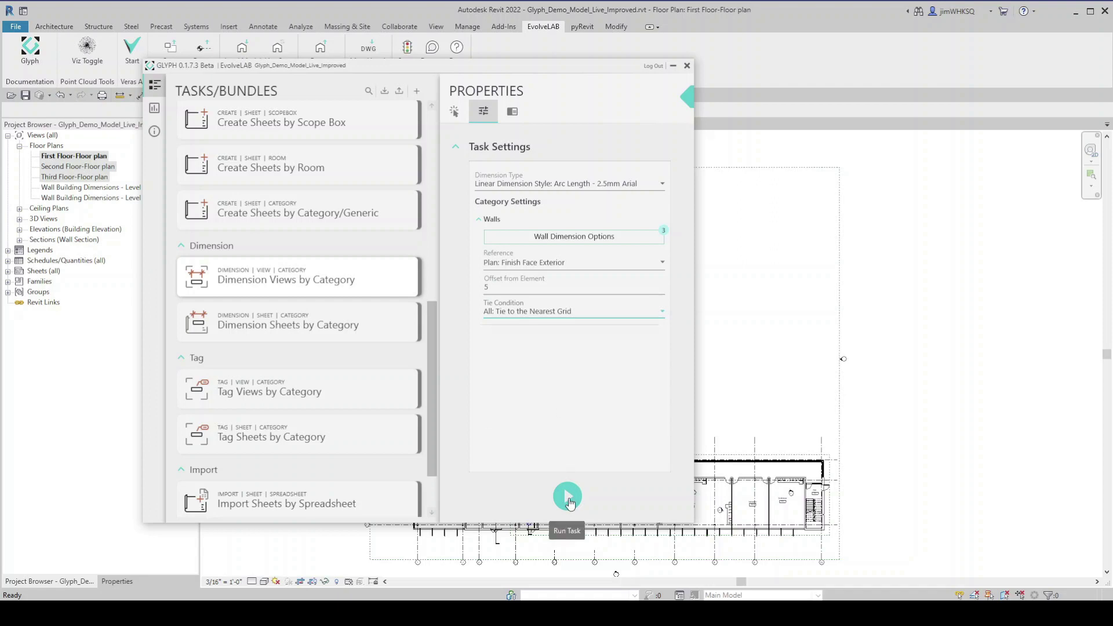
left_click(570, 503)
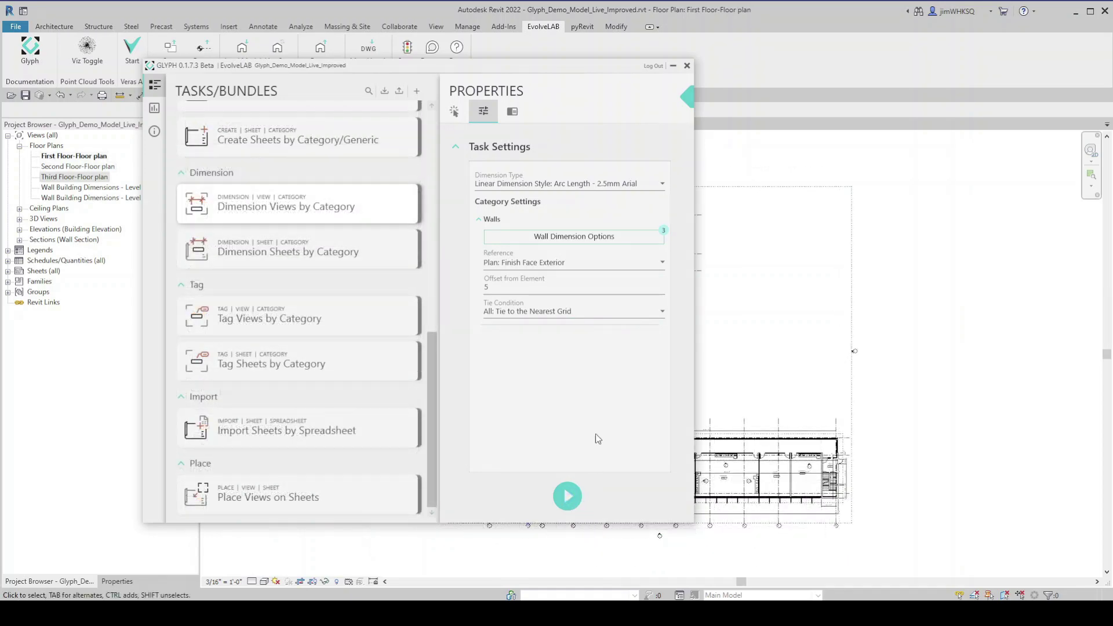
- Minimize Glyph and open the Second and Third Floor floor plans
left_click(673, 69)
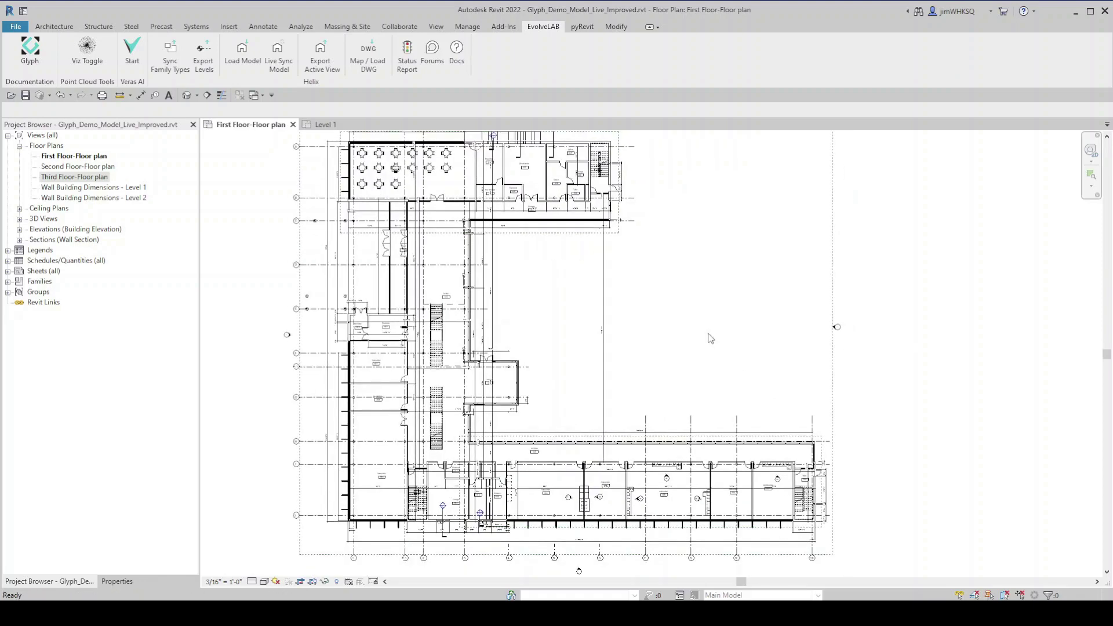
double_click(93, 168)
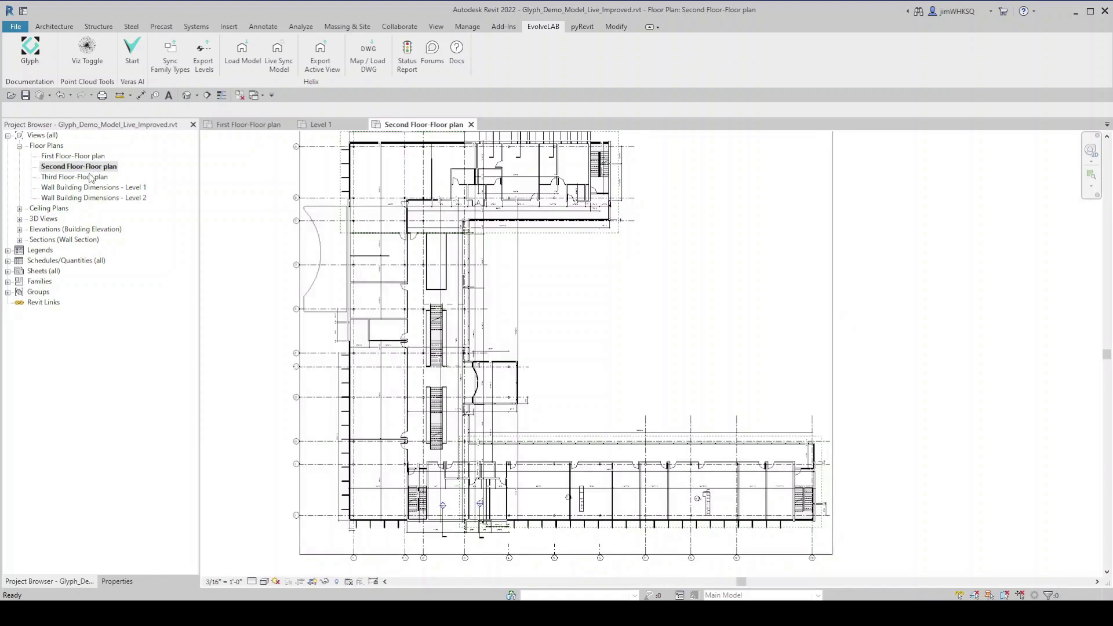
double_click(91, 177)
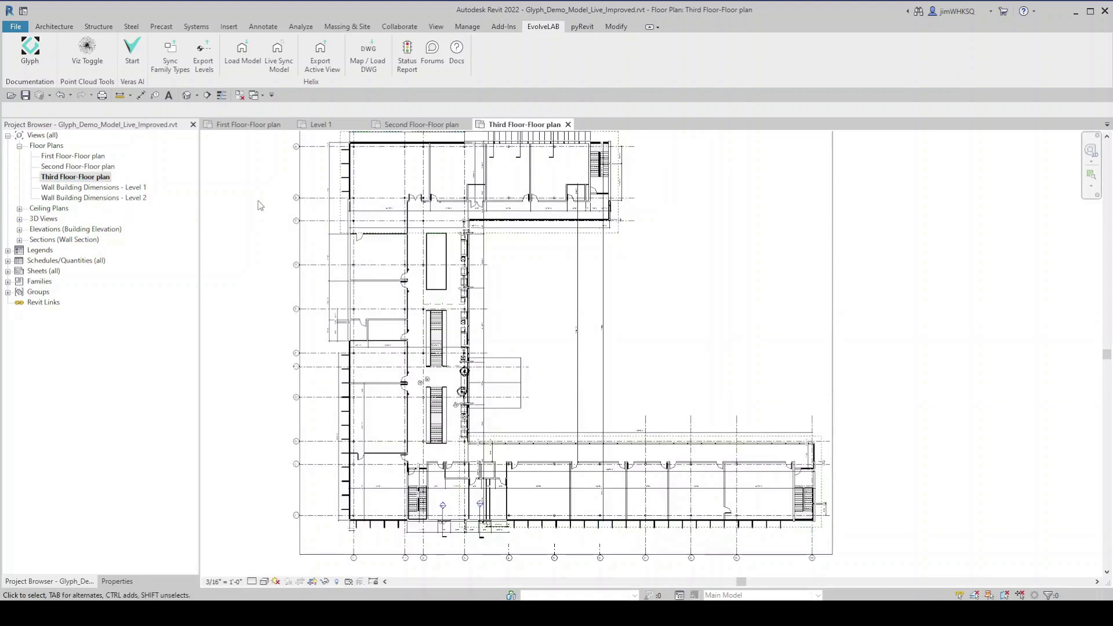
- Move a Third Floor dimension's witness line onto grid F, then deselect it
scroll(267, 230, "up", 4)
scroll(472, 521, "up", 4)
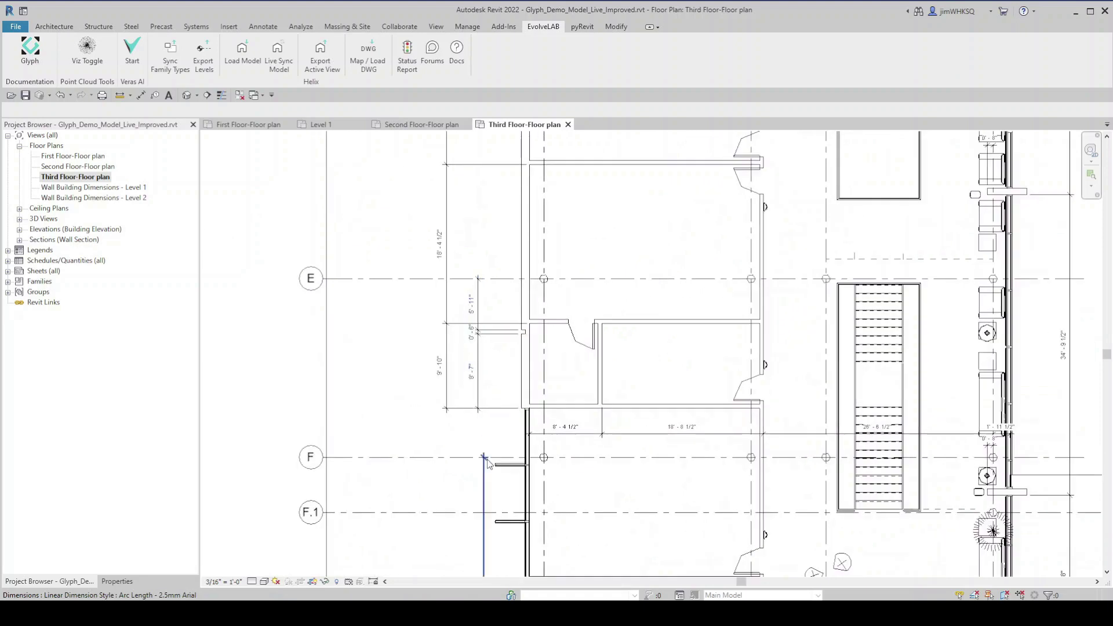
left_click(504, 388)
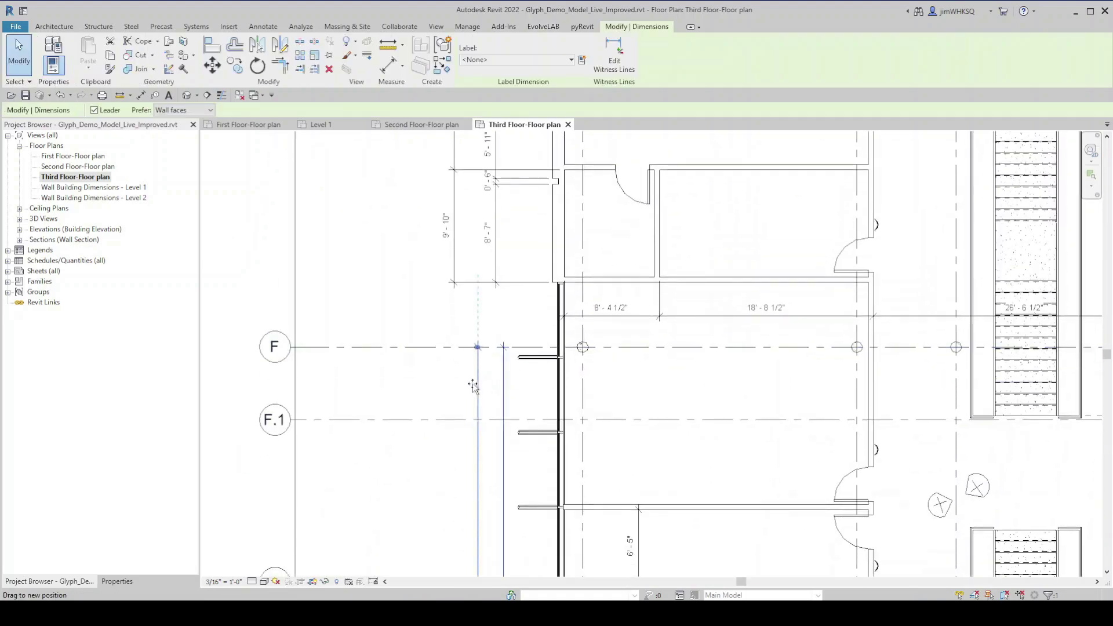
left_click_drag(473, 386, 455, 384)
scroll(414, 256, "down", 3)
scroll(430, 306, "down", 2)
middle_click_drag(371, 342, 362, 304)
scroll(403, 243, "up", 3)
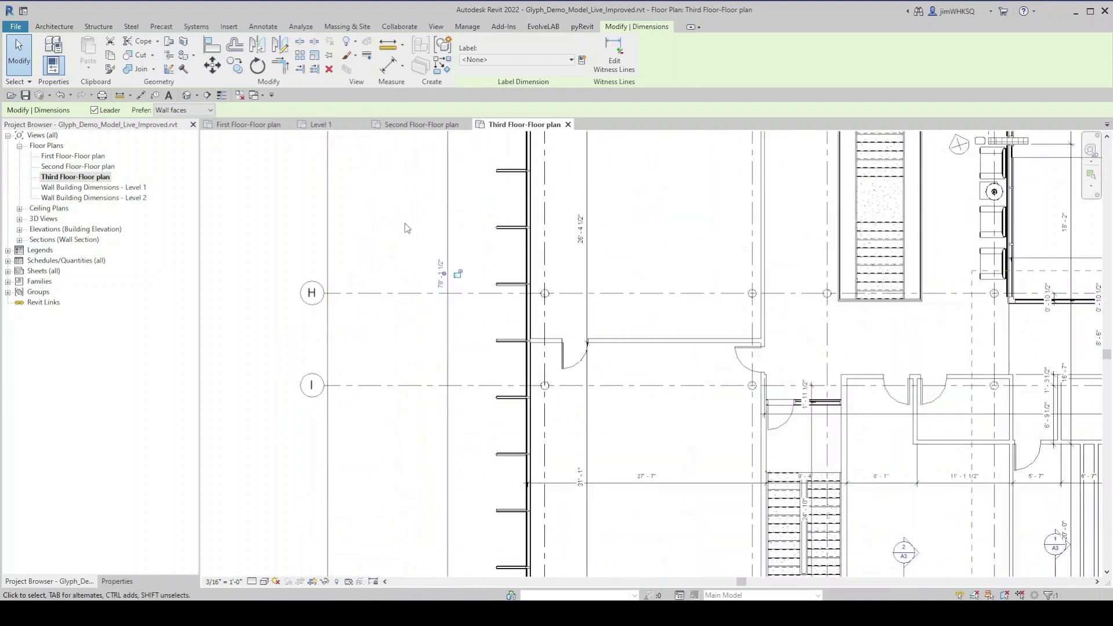
key("Escape")
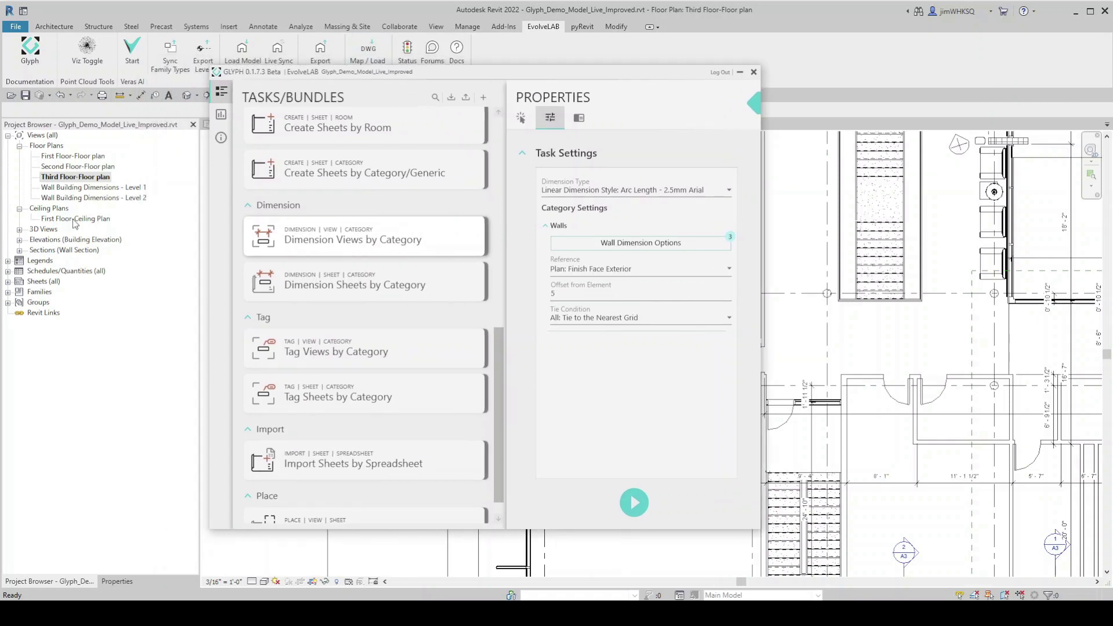
- Open the First Floor-Ceiling Plan from Ceiling Plans in the Project Browser
double_click(74, 219)
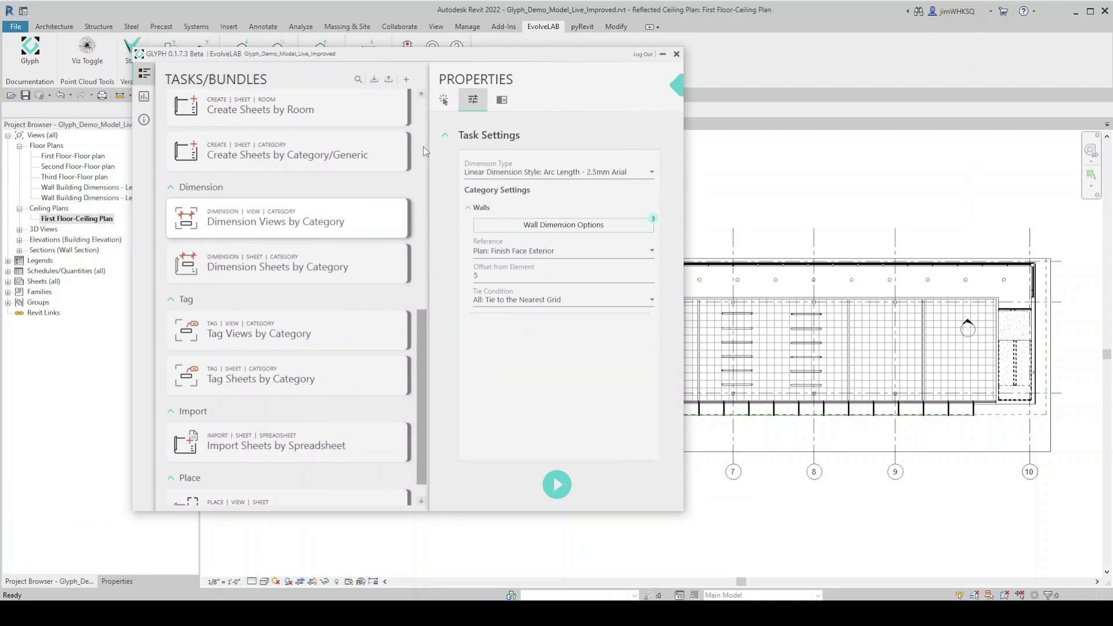
- Create a Dimension / View / Category task named 'Dimension Light Fixtures'
left_click(406, 82)
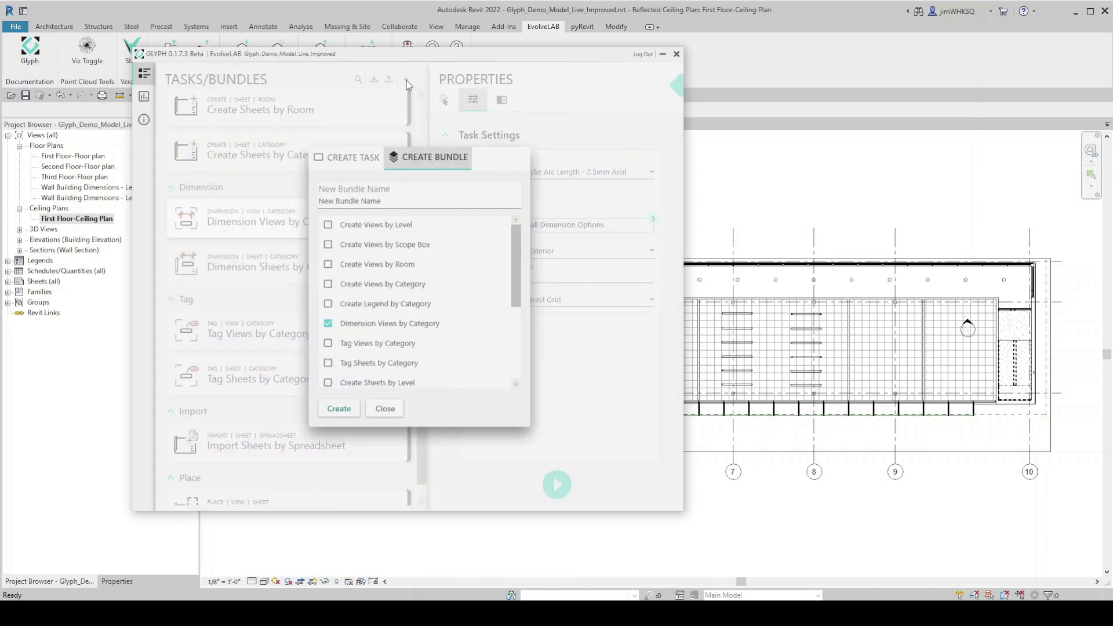
left_click(354, 153)
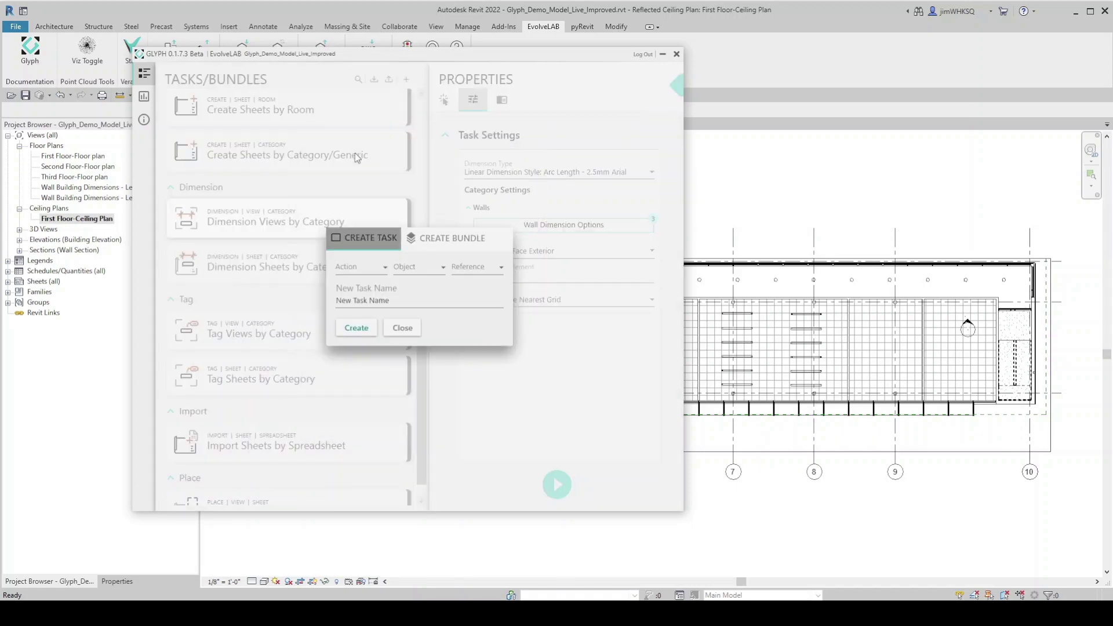
left_click(381, 268)
left_click(378, 305)
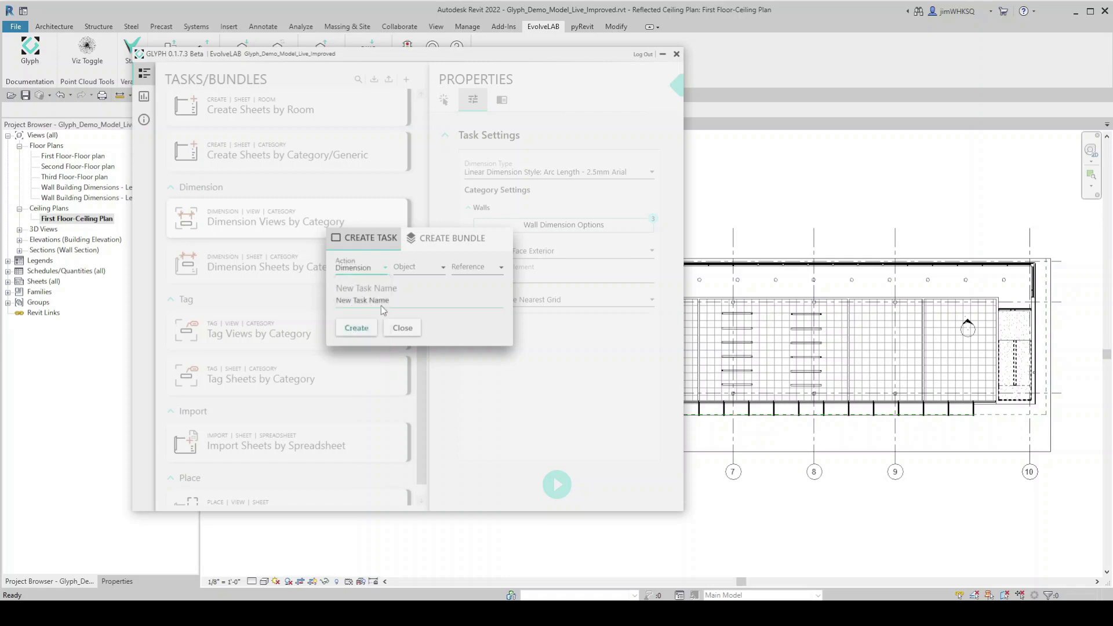
left_click(443, 269)
left_click(422, 290)
left_click(487, 262)
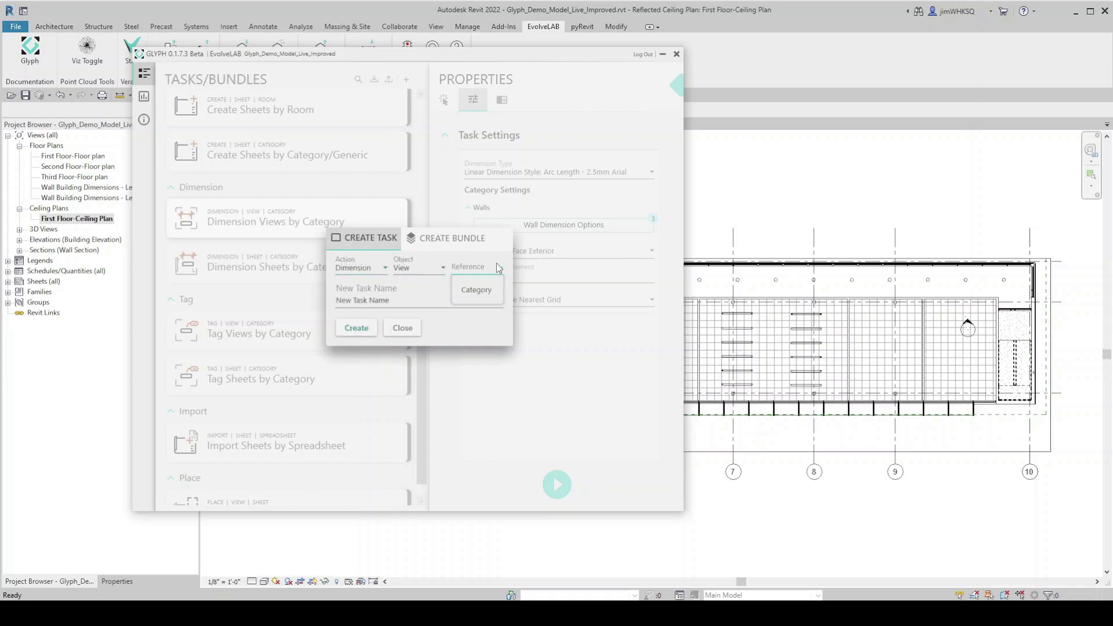
left_click(473, 292)
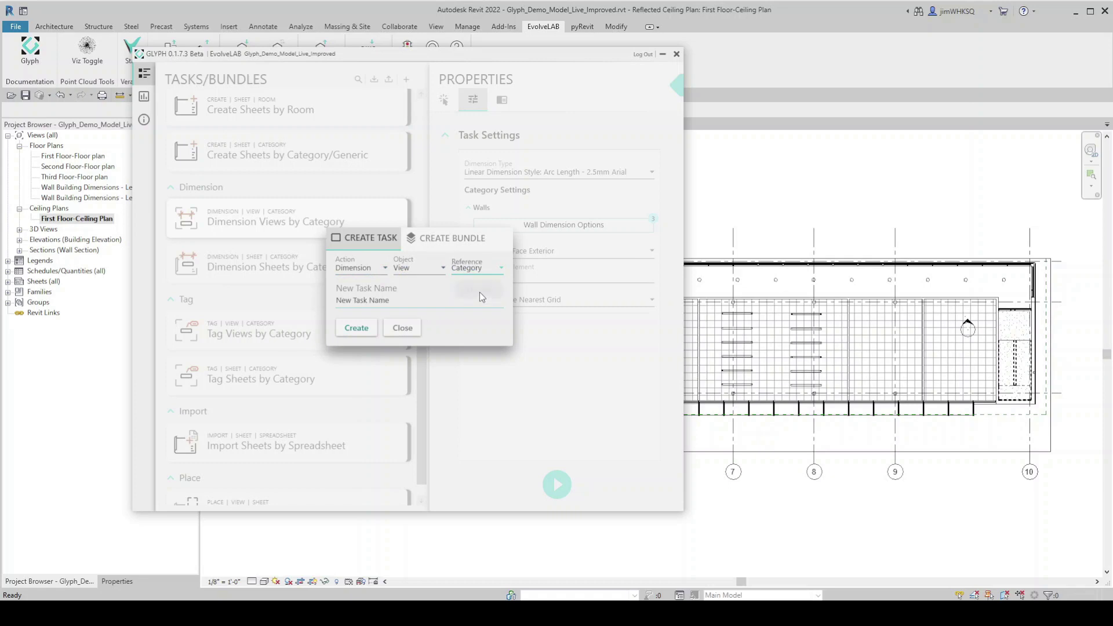
left_click(393, 301)
type("Dimension Light Fixtures")
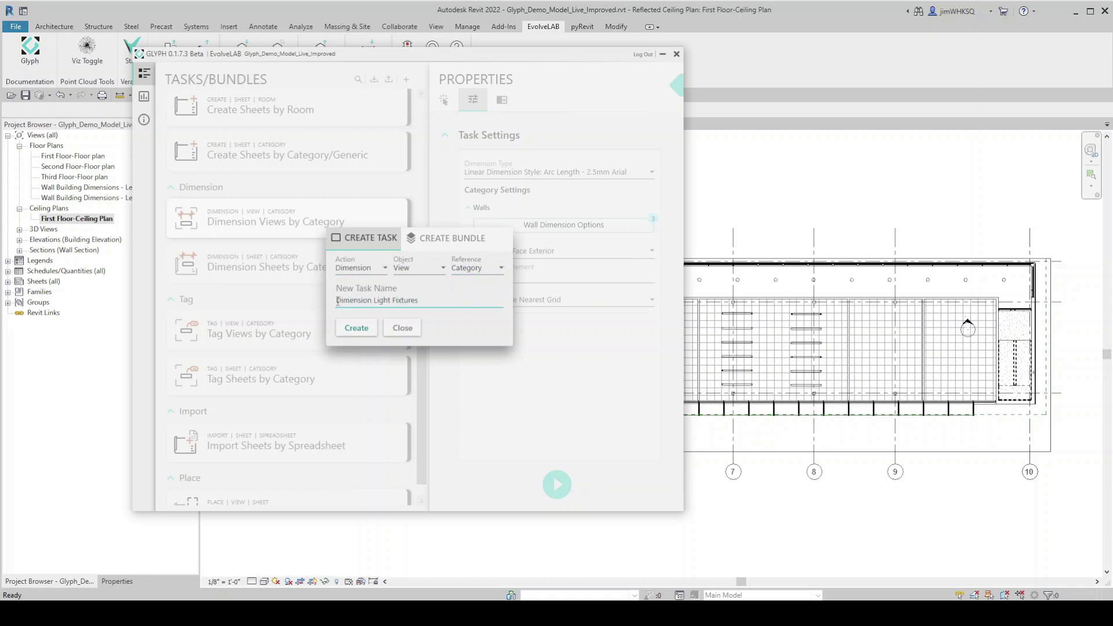
left_click(356, 332)
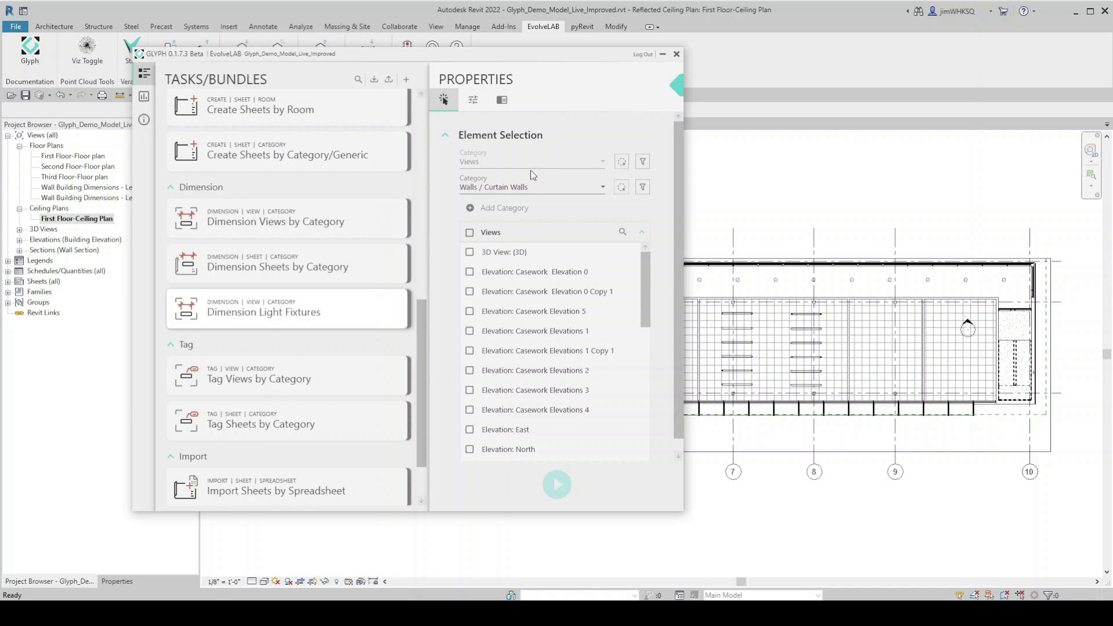
- Target the active First Floor ceiling plan view and the Lighting Fixtures category
left_click(623, 165)
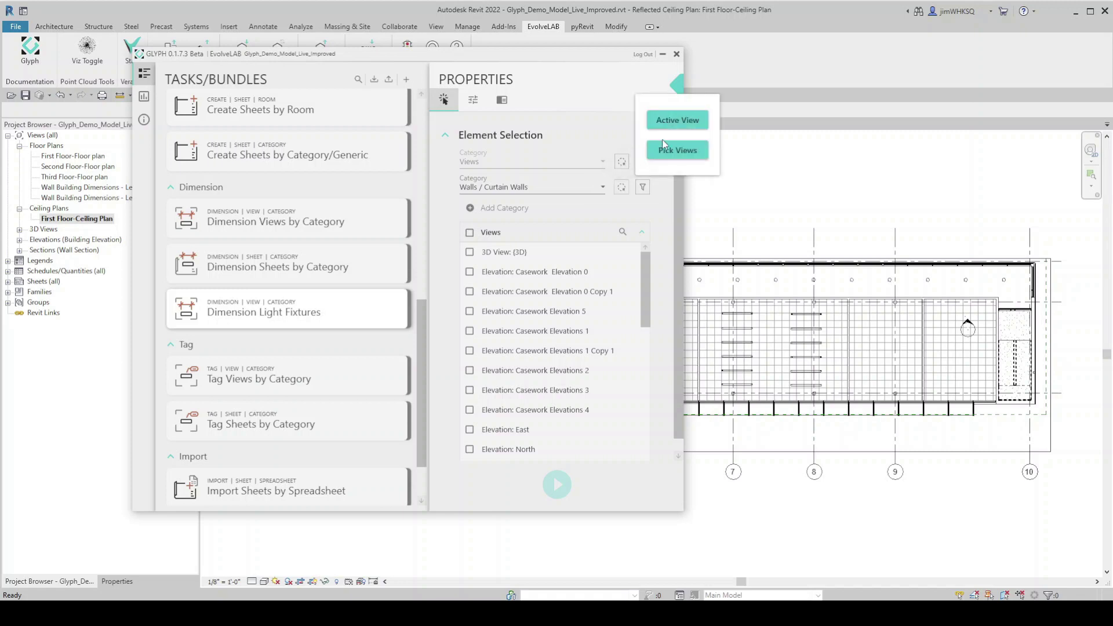
left_click(671, 121)
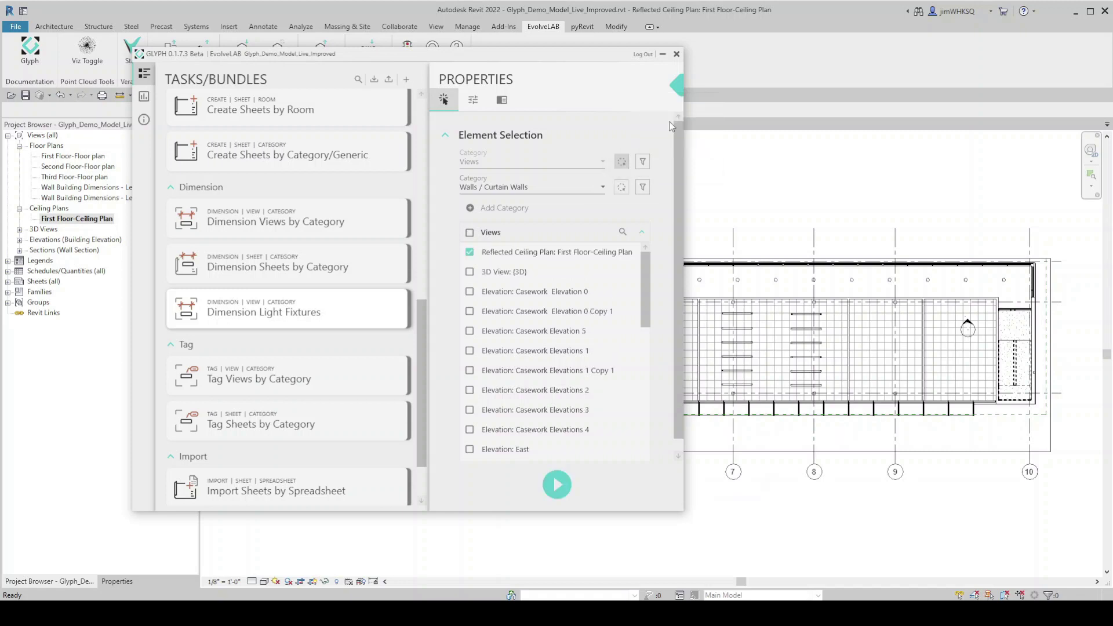
left_click(605, 189)
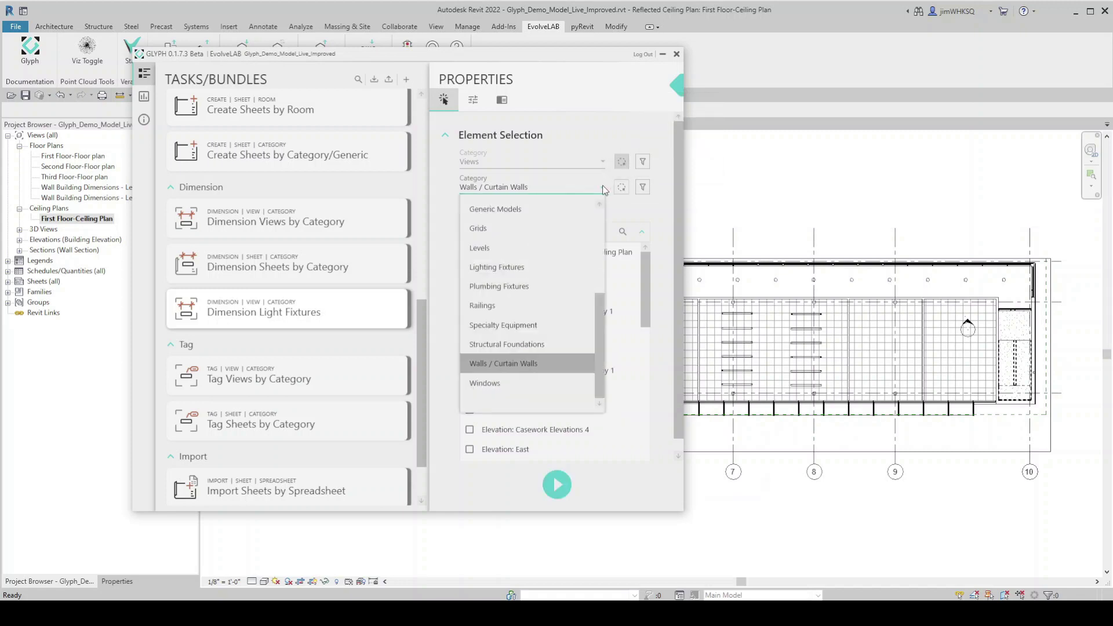
left_click(510, 223)
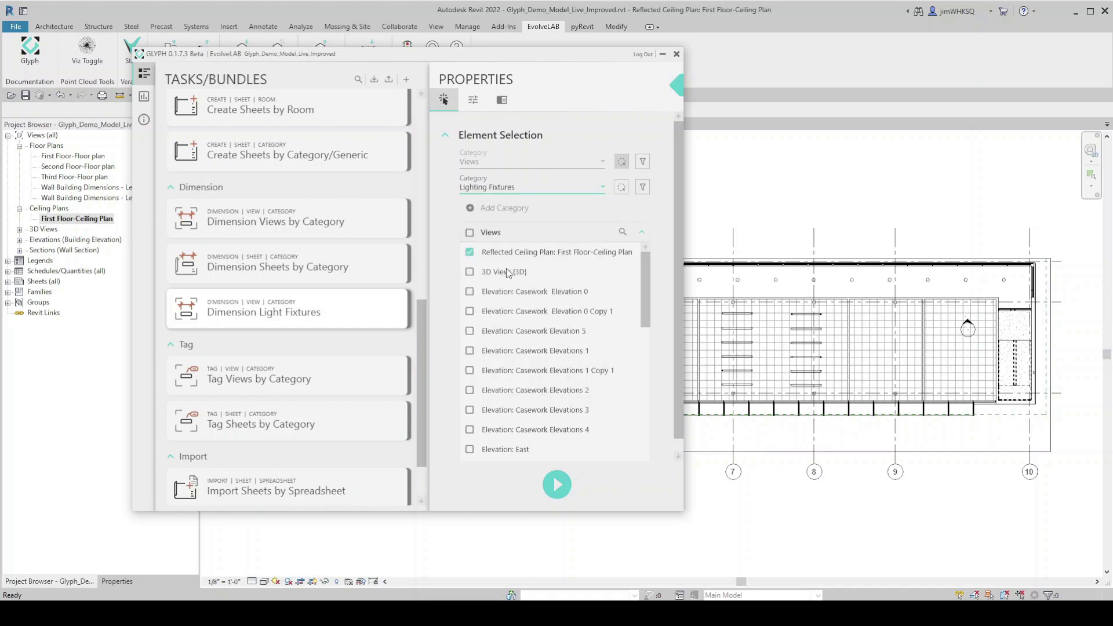
- Review the fixture references in task settings and keep ties to the nearest grid
left_click(473, 100)
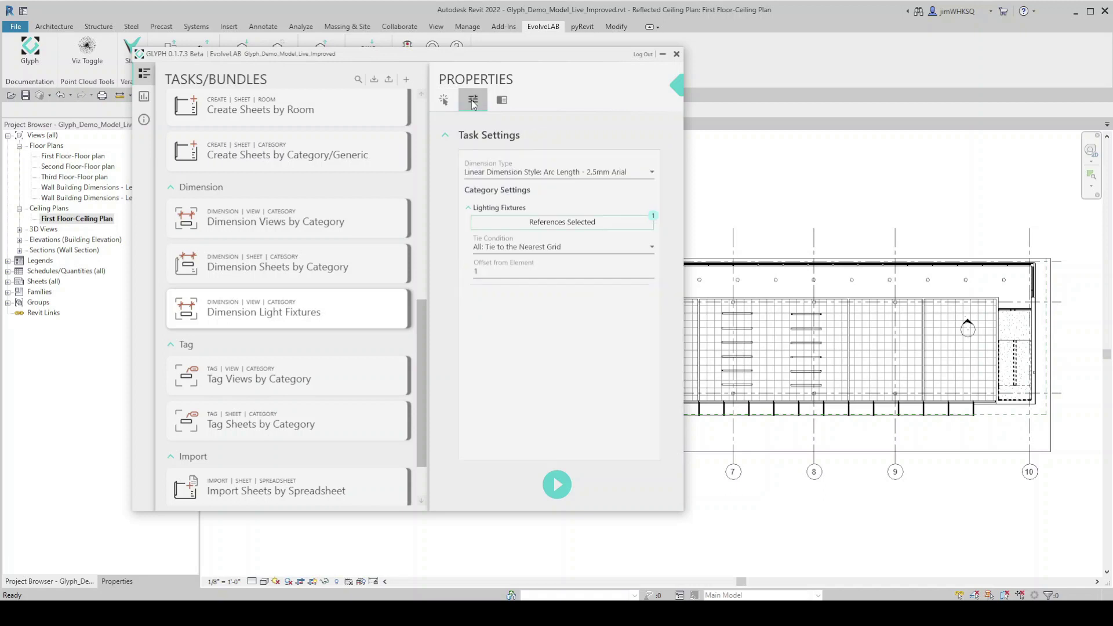
left_click(566, 226)
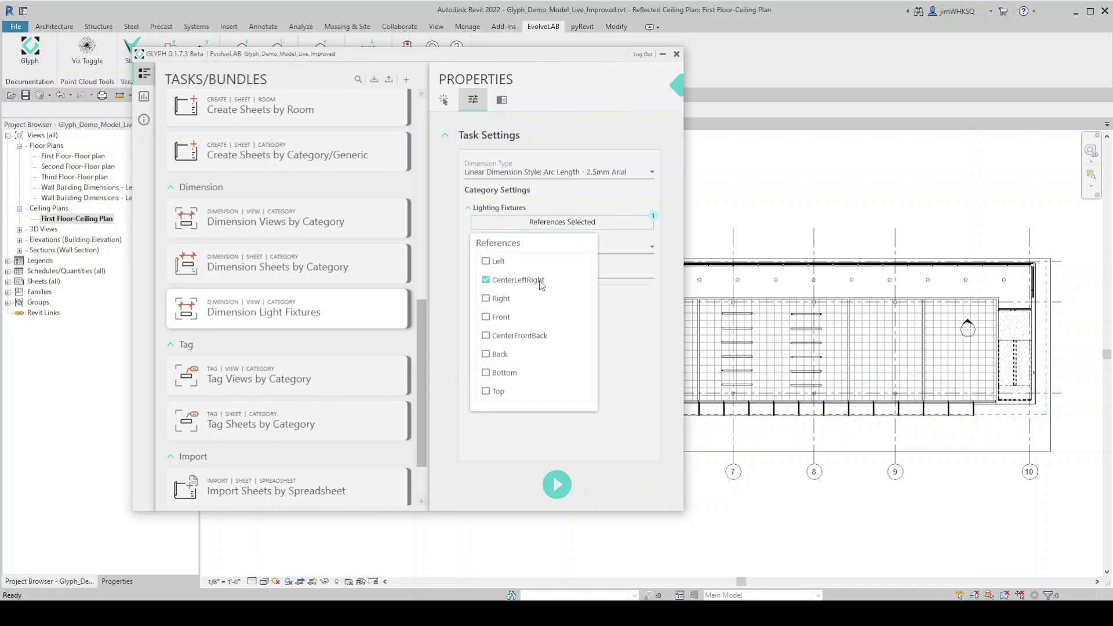
left_click(675, 272)
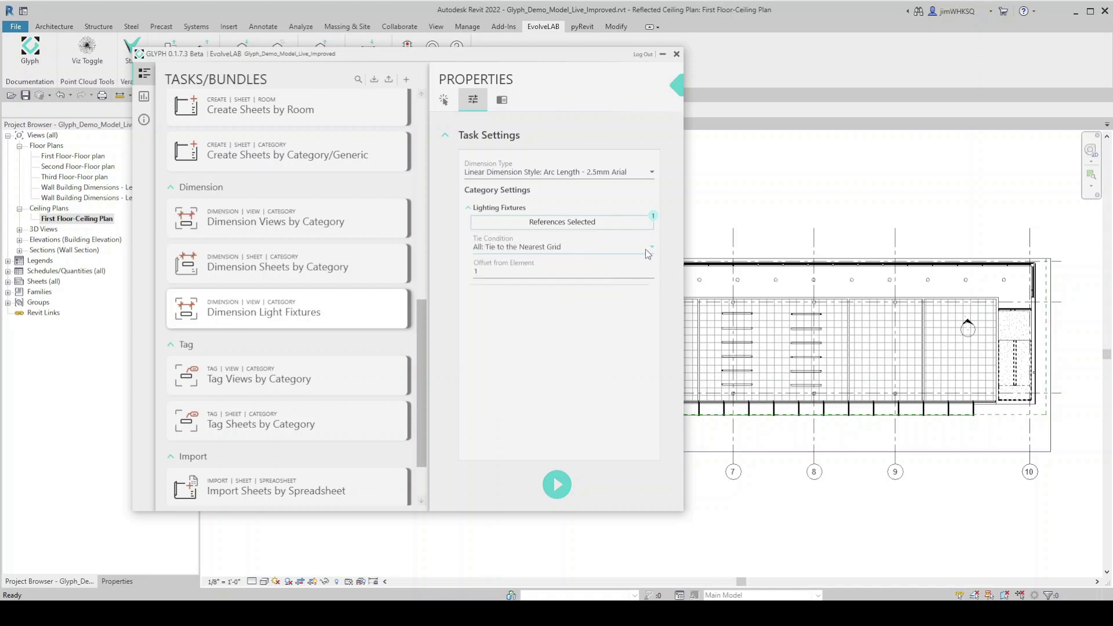
left_click(583, 251)
left_click(538, 286)
- Set the offset from element to 2.5 and run the light fixture dimensioning
left_click(482, 272)
key("BackSpace")
type("2.5")
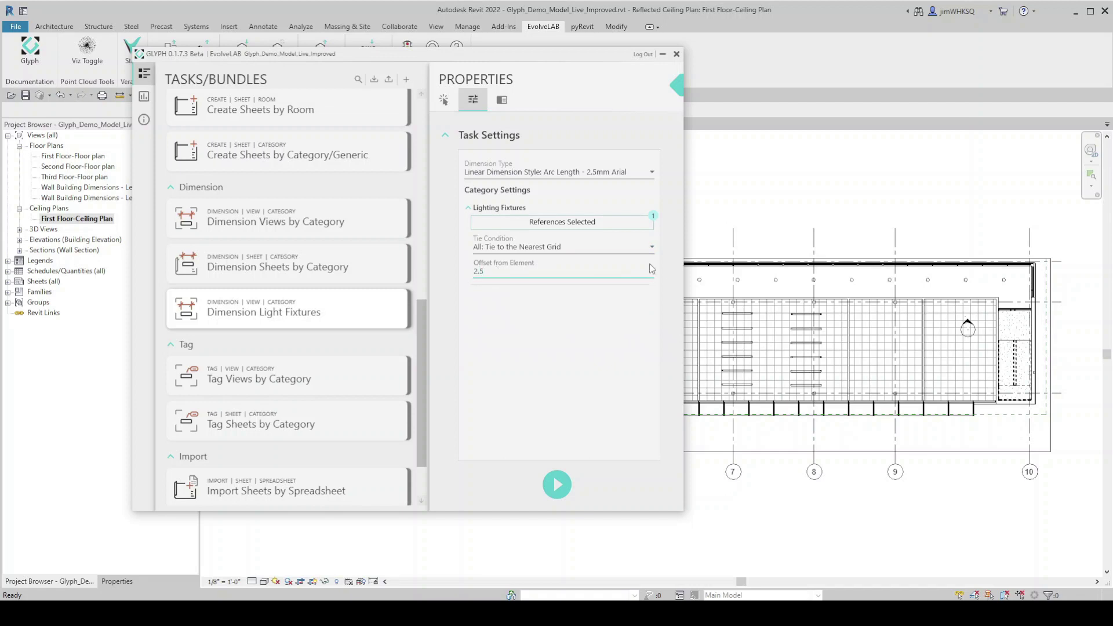
left_click(666, 270)
left_click(563, 490)
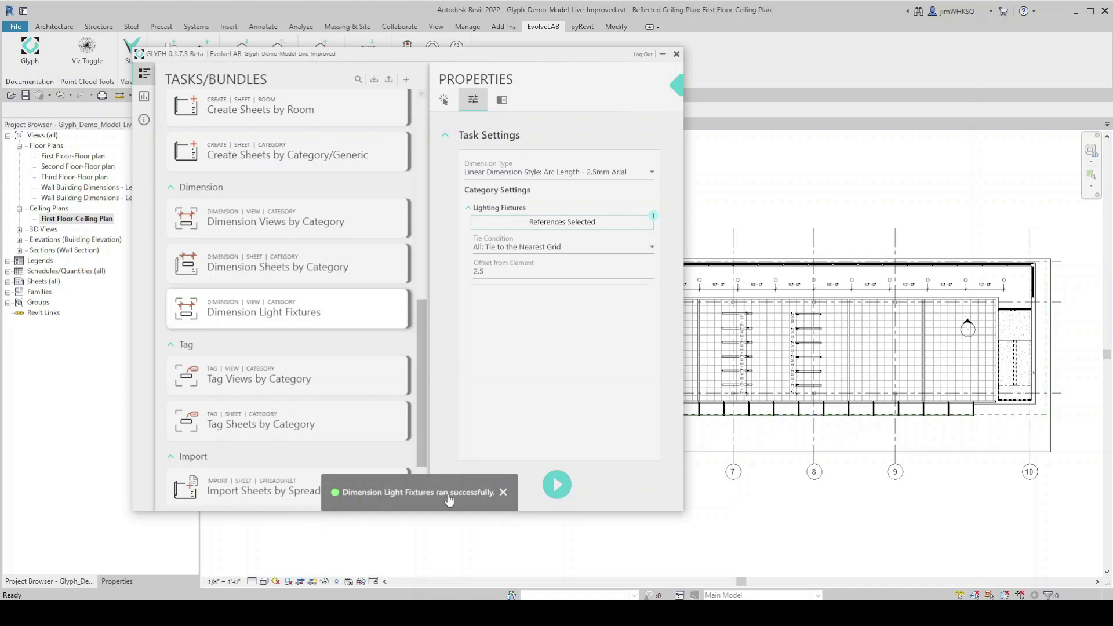
- Close Glyph and zoom around the First Floor ceiling plan to inspect the light-fixture dimensions
left_click(663, 54)
scroll(499, 308, "up", 4)
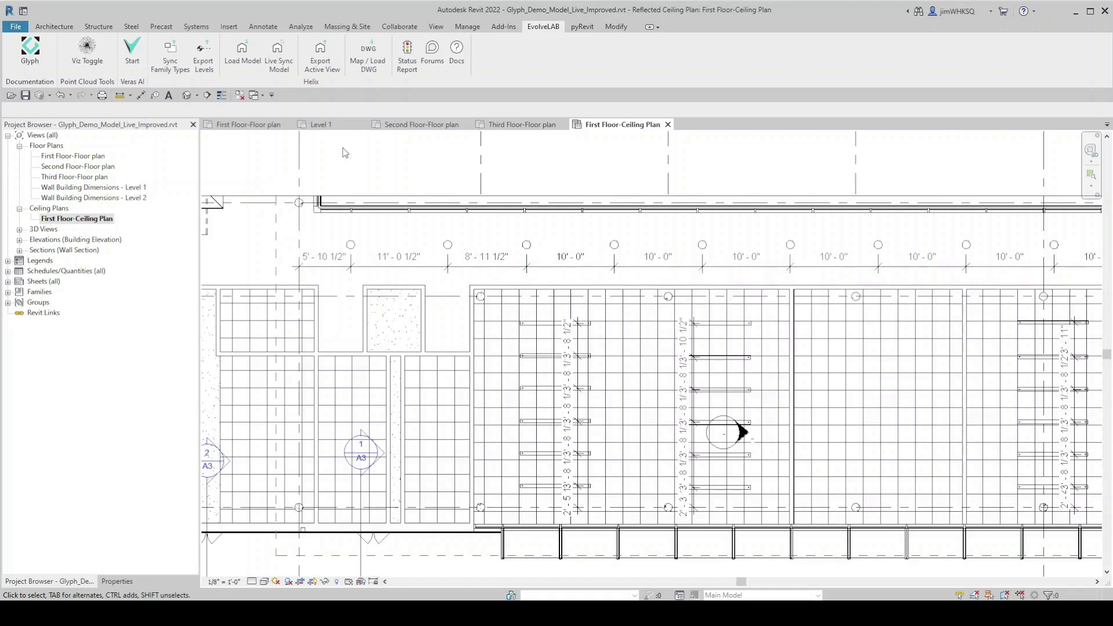
scroll(272, 330, "down", 3)
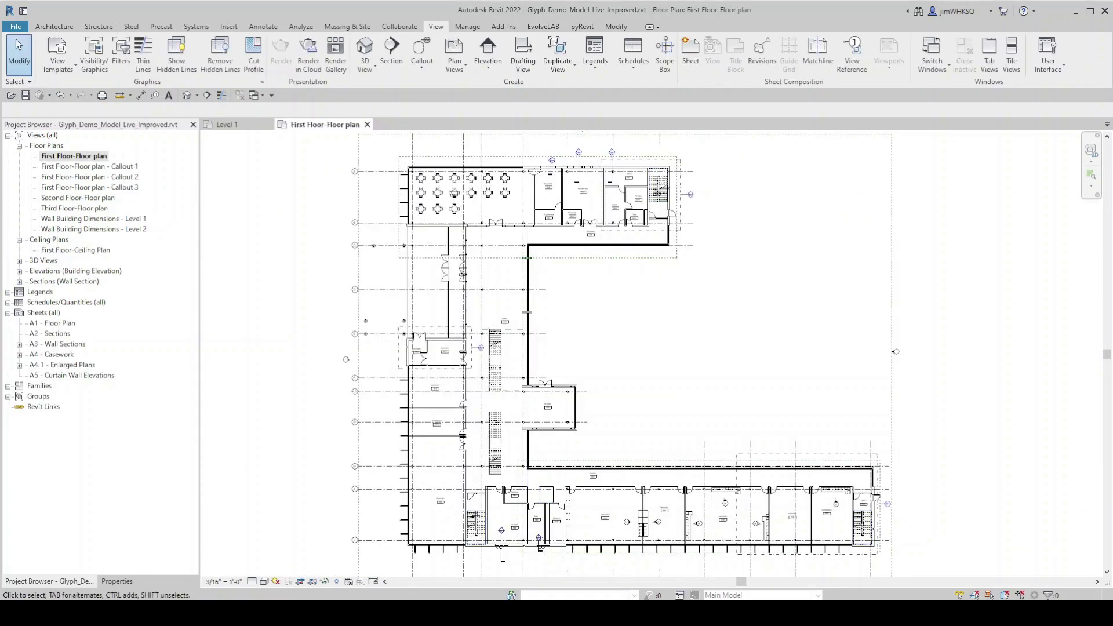
- Bring the Glyph window forward and move it toward the screen's upper-left edge
mouse_move(382, 613)
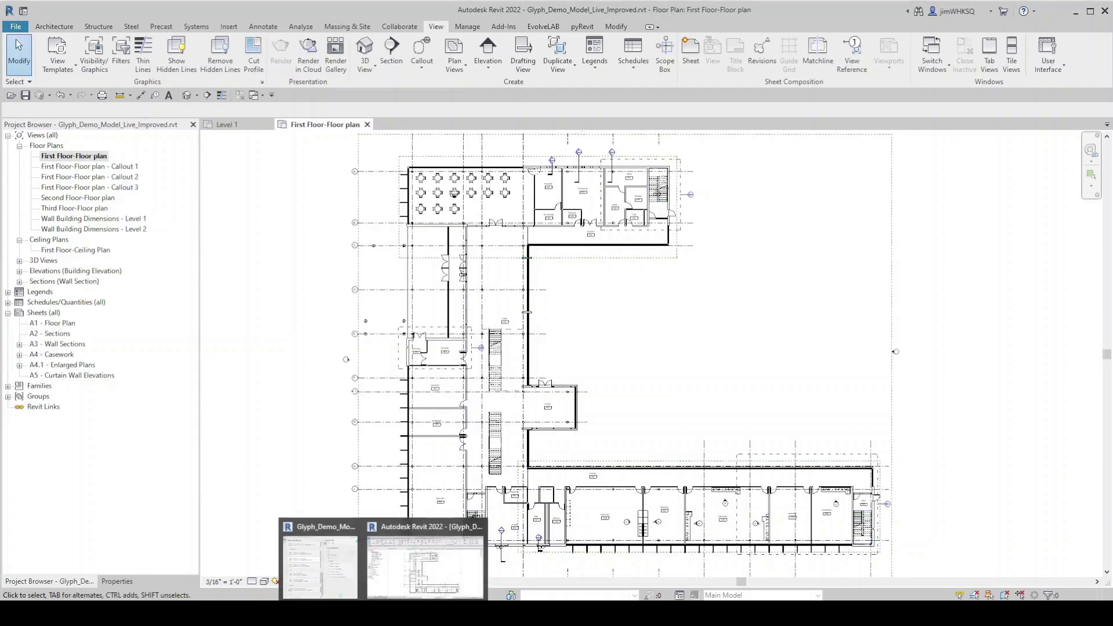
left_click(341, 573)
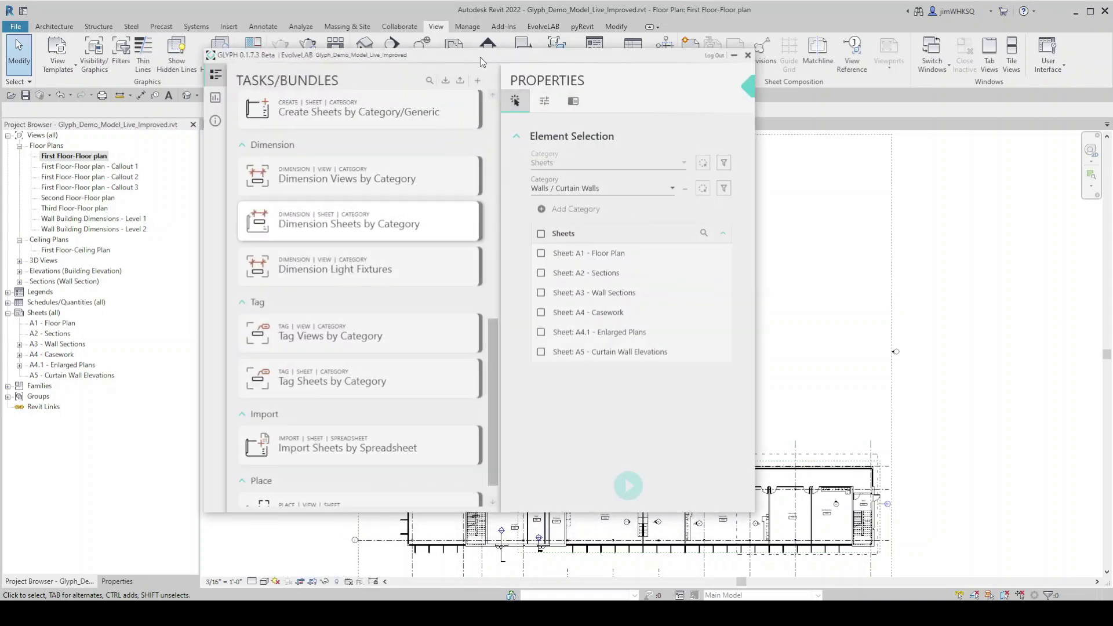
left_click_drag(480, 61, 475, 43)
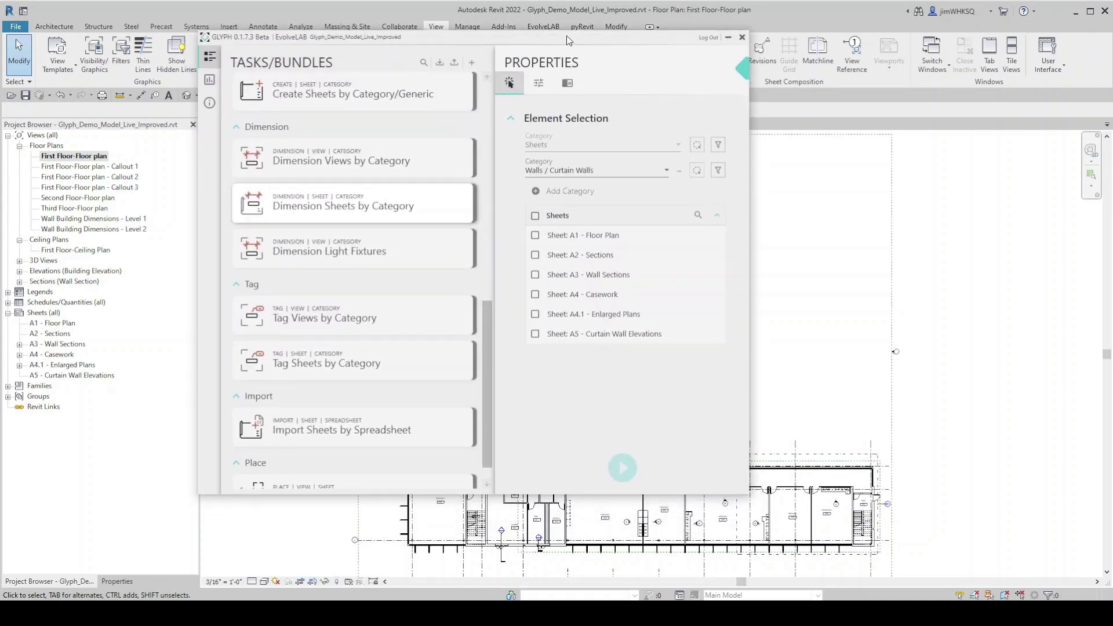
left_click_drag(551, 42, 352, 55)
- Open sheet A4.1 - Enlarged Plans from the Project Browser and select its upper-right viewport
left_click(579, 110)
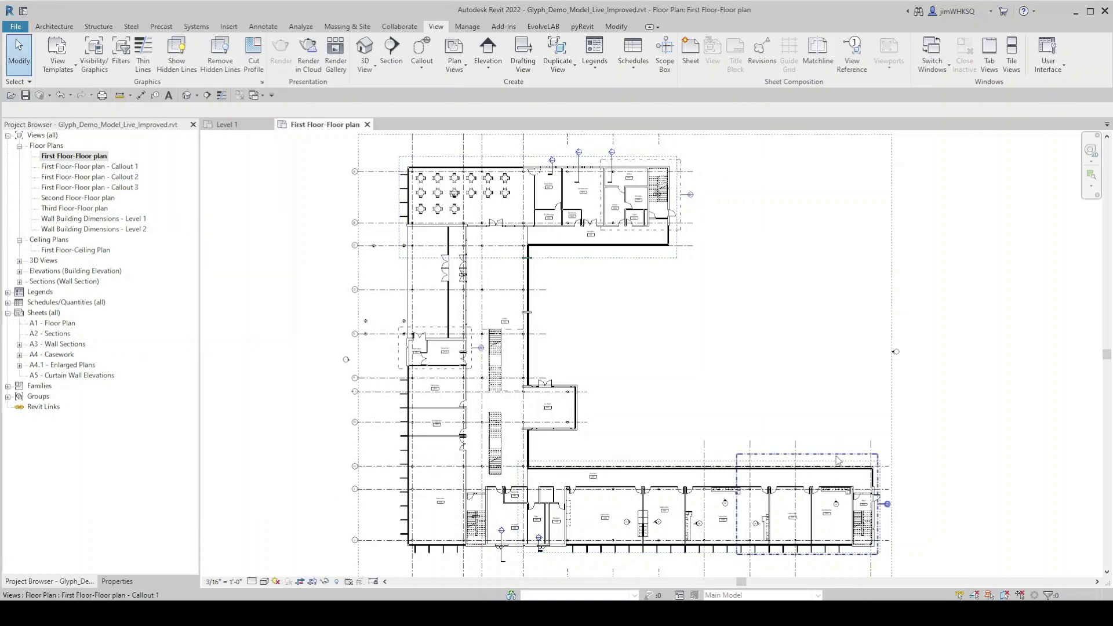
double_click(59, 367)
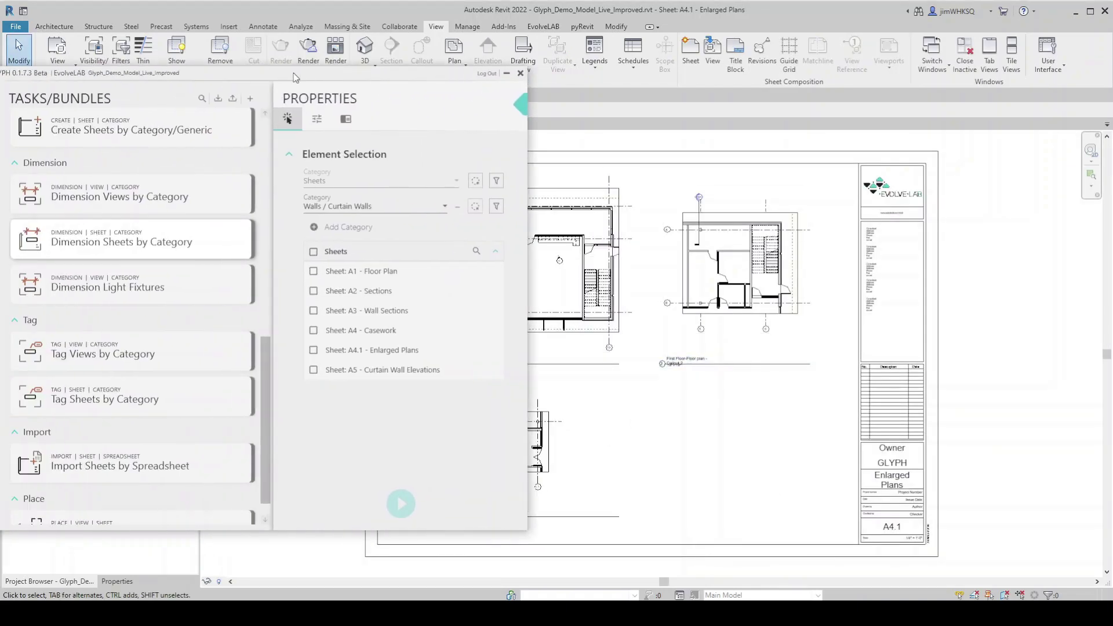
left_click(685, 307)
- Include Sheet: A4.1 - Enlarged Plans as the dimensioning target
middle_click_drag(686, 308, 854, 307)
left_click_drag(391, 74, 432, 66)
mouse_move(183, 237)
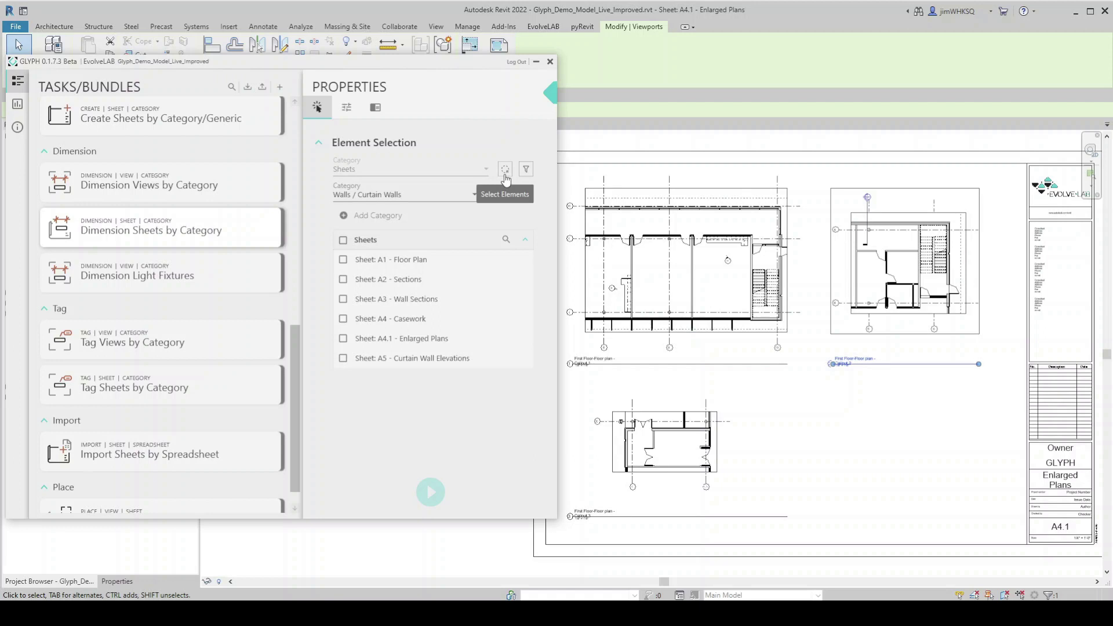
left_click(344, 340)
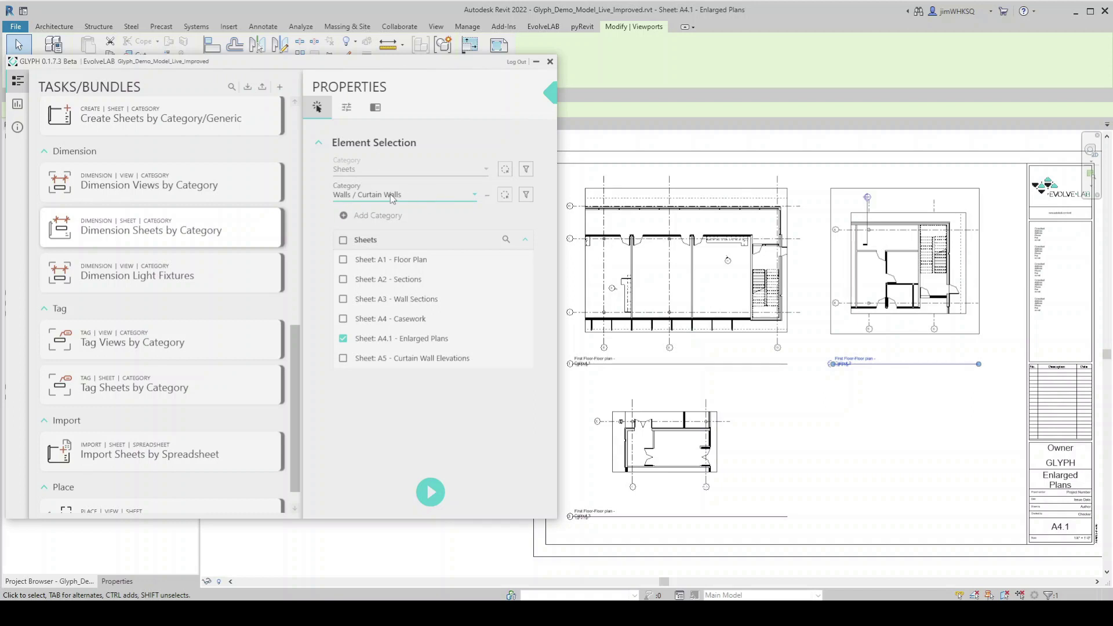
- Add a second category, Doors, alongside Walls / Curtain Walls
left_click(344, 217)
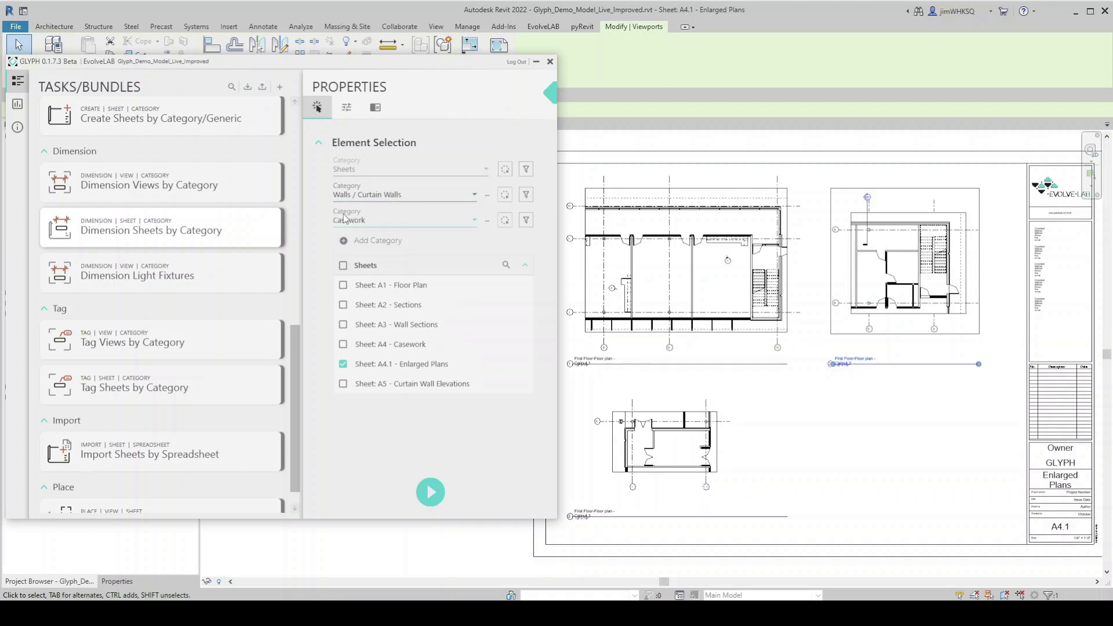
left_click(454, 217)
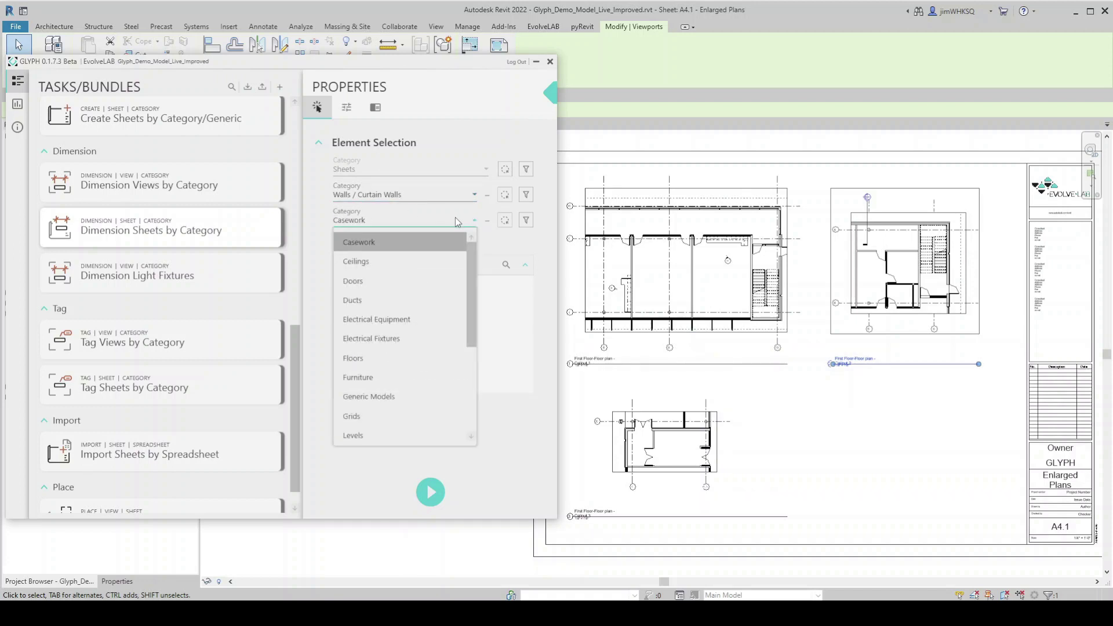
left_click(351, 284)
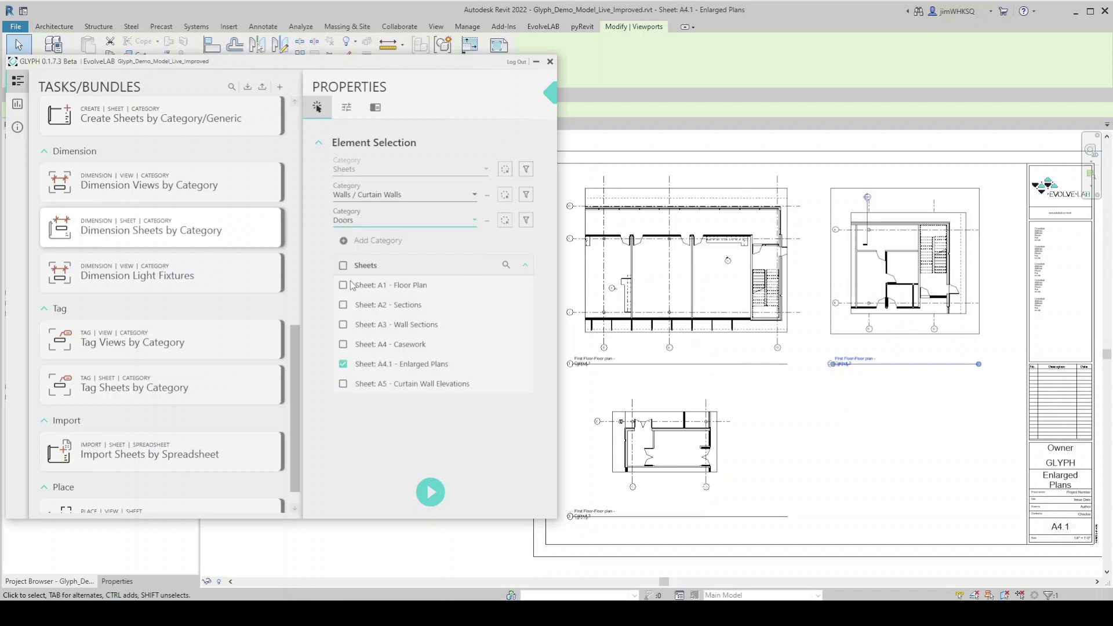
- In Task Settings, dimension walls to Plan: Finish Face Exterior with offset 3
left_click(346, 111)
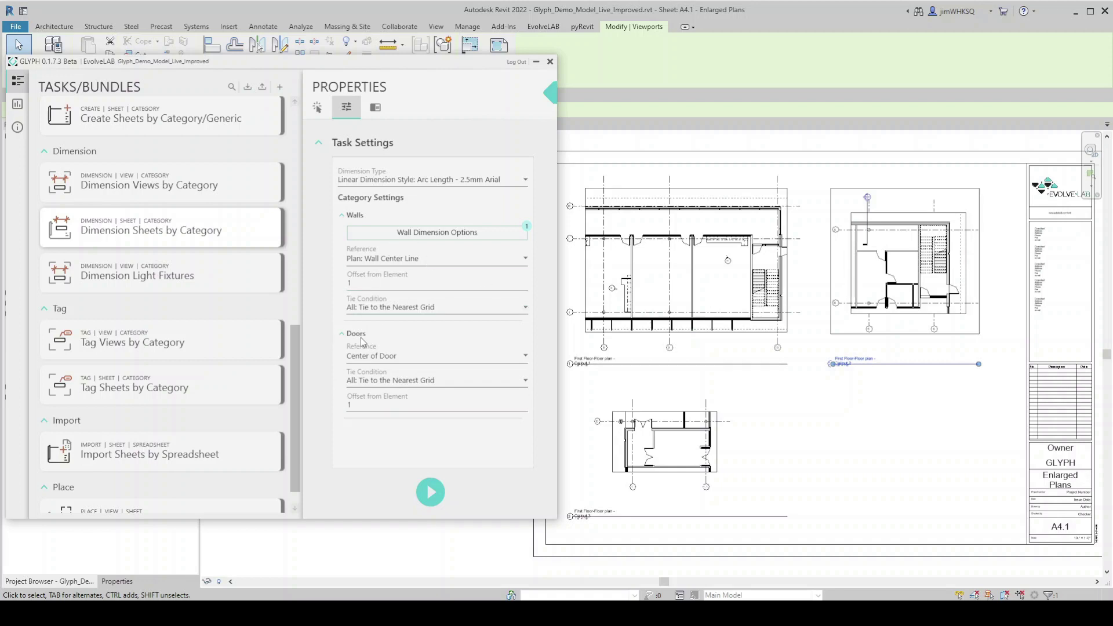
left_click(465, 231)
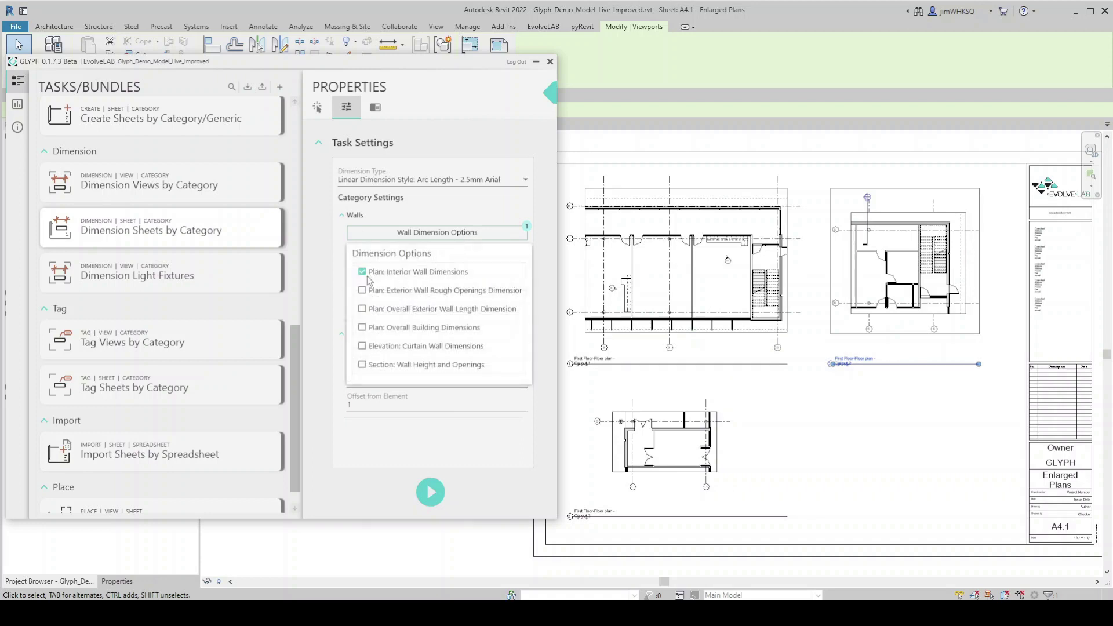
left_click(546, 226)
left_click(373, 261)
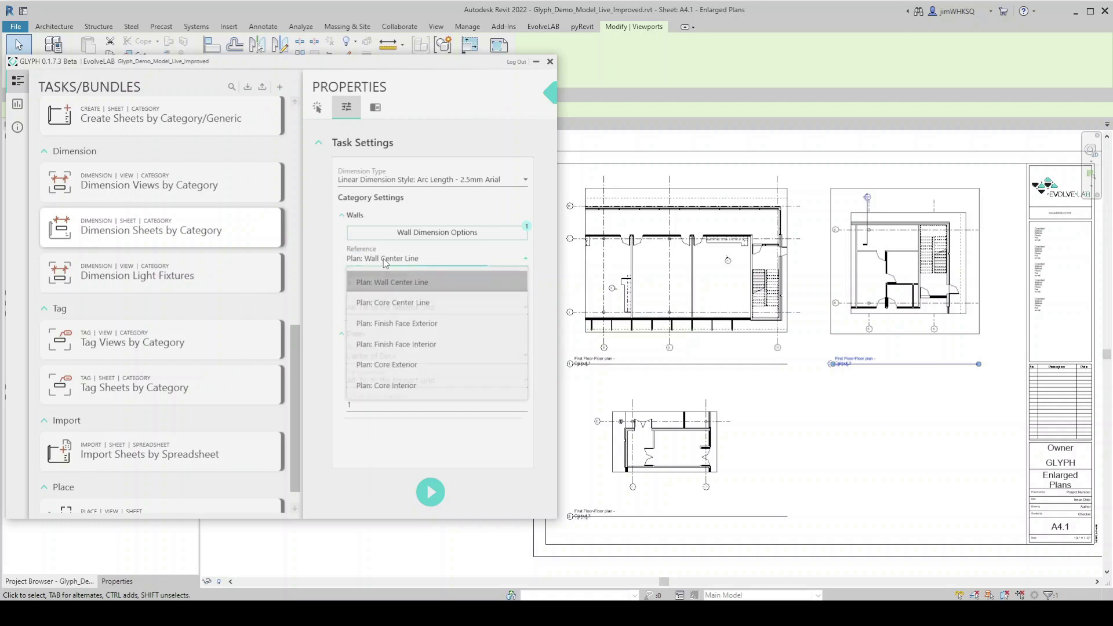
left_click(399, 324)
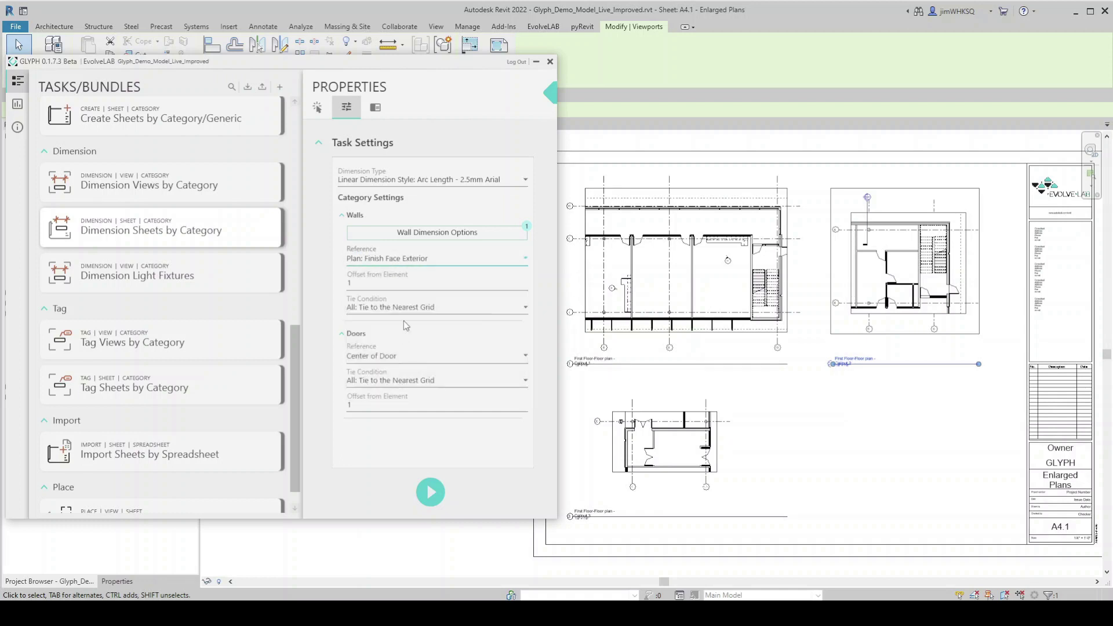
type("3")
- Dimension doors to Rough Openings tied to nearest joined wall's exterior finish face, offset 2, and run
left_click(388, 360)
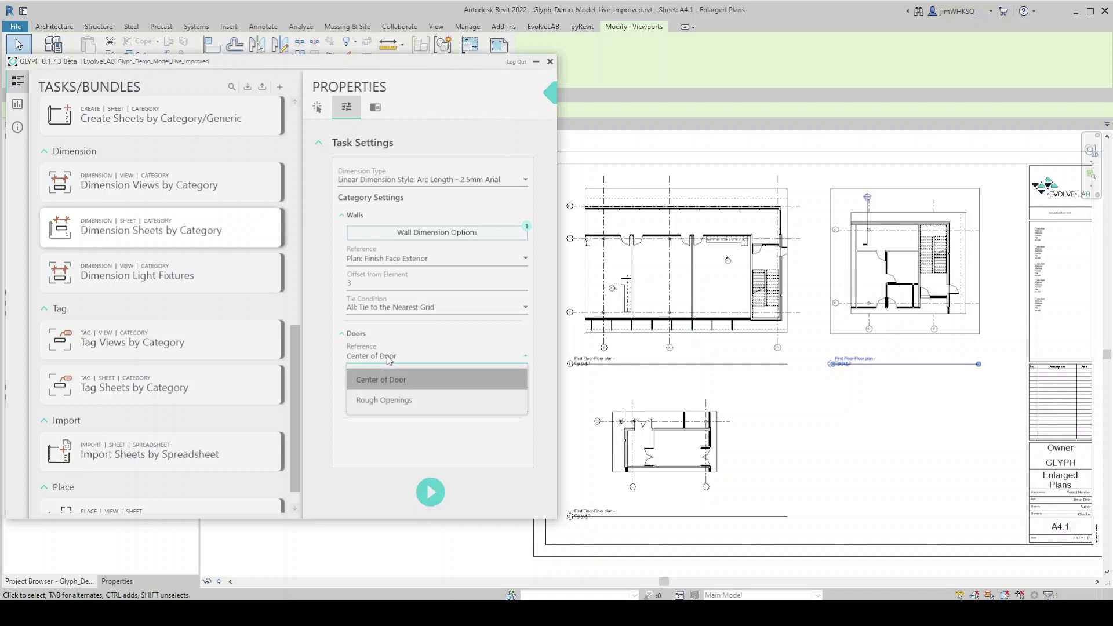
left_click(404, 401)
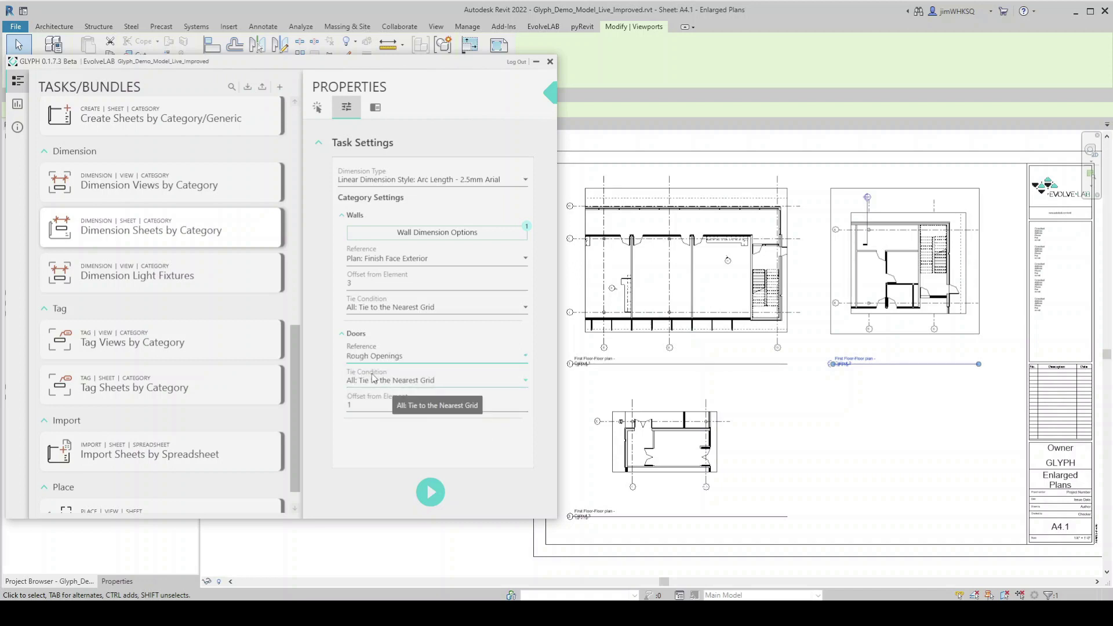
left_click(525, 382)
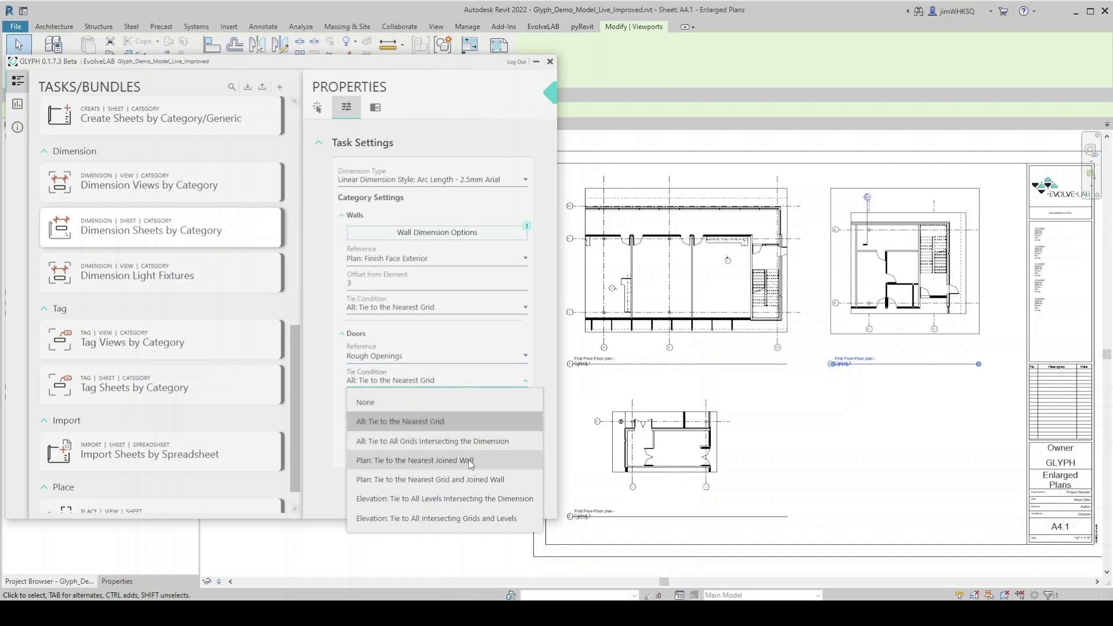
left_click(441, 465)
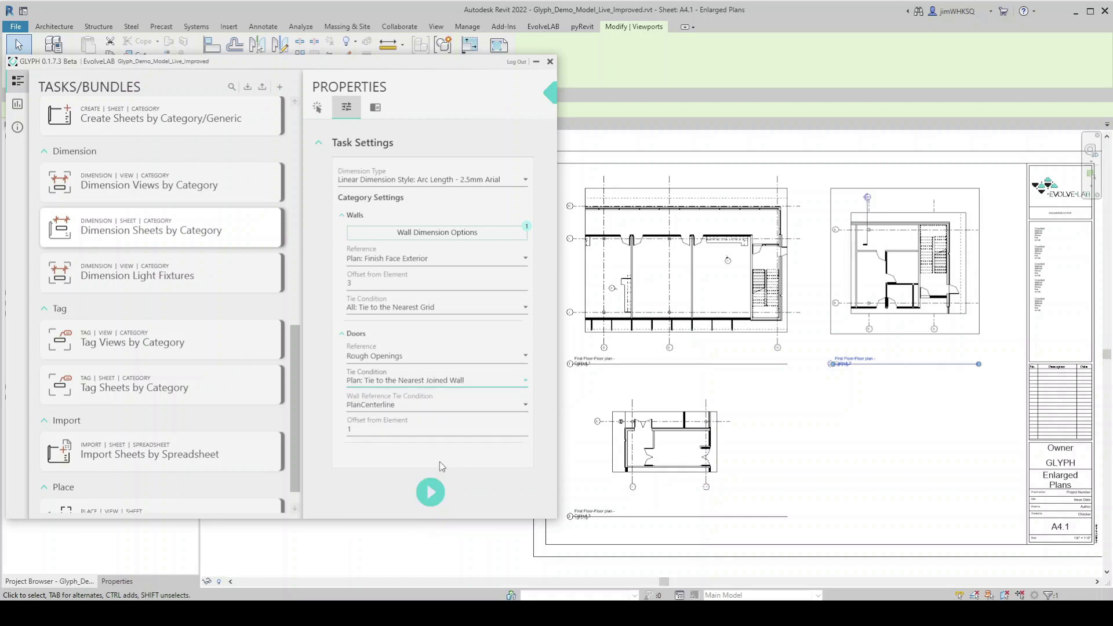
left_click(413, 405)
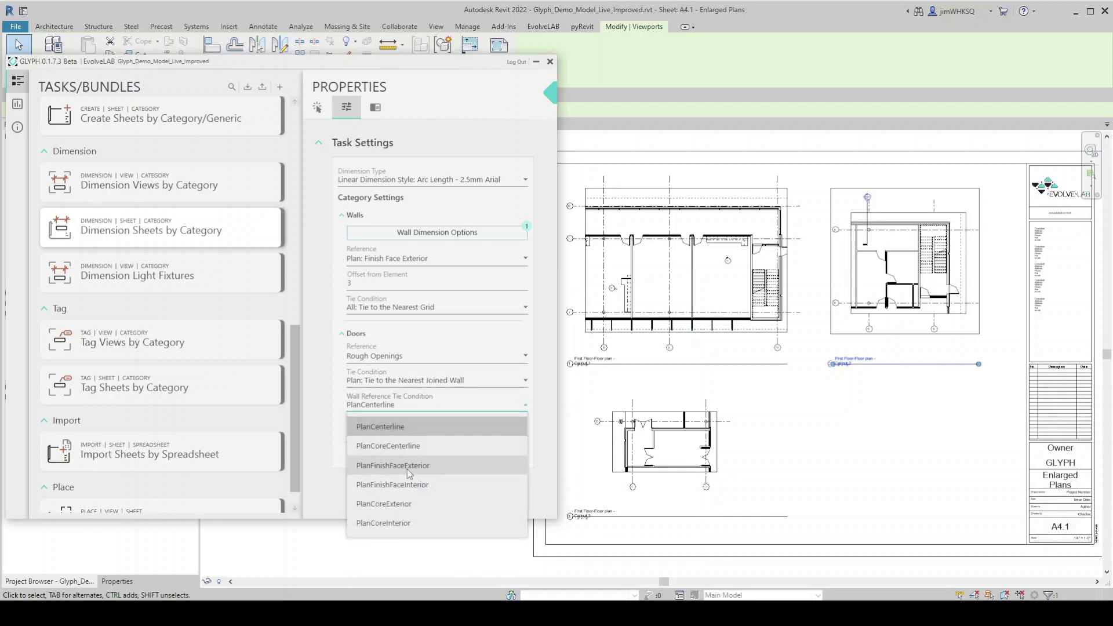
left_click(408, 467)
type("2")
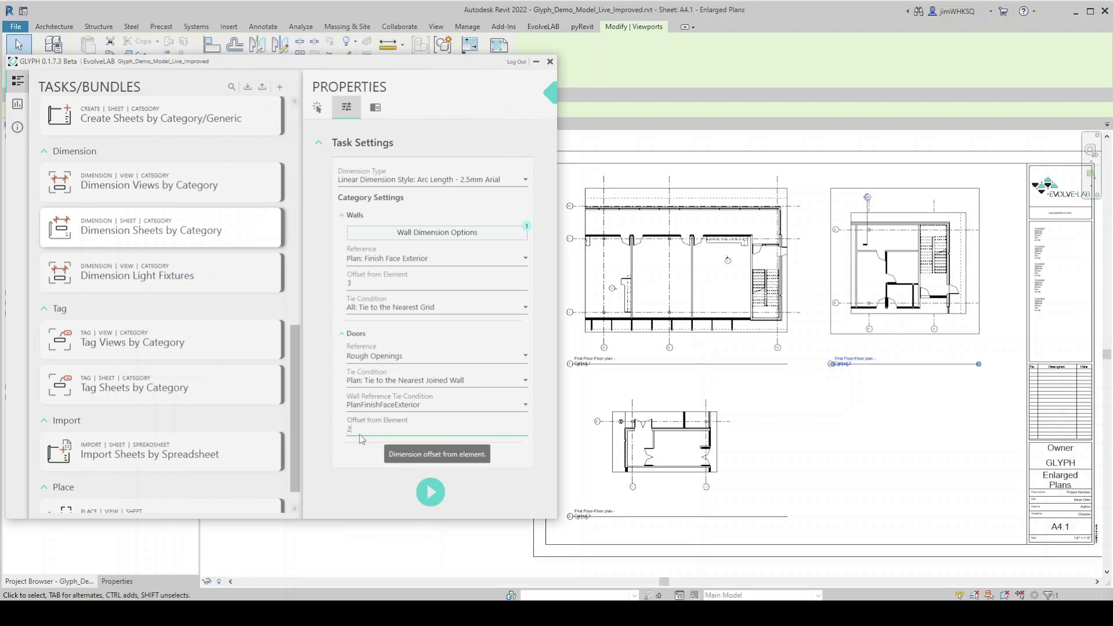
left_click(432, 497)
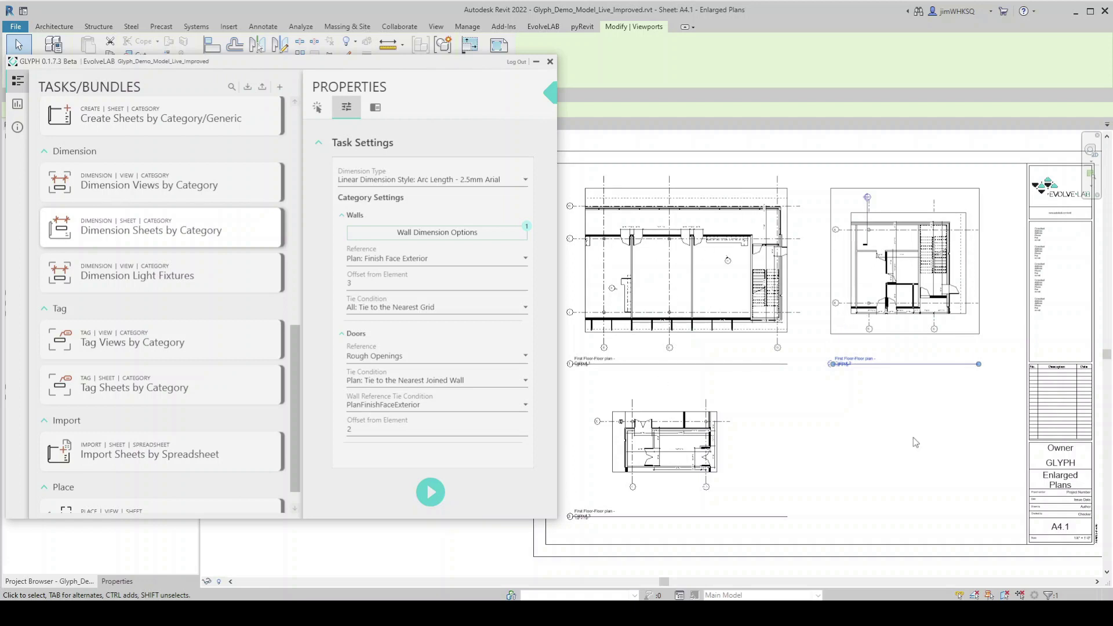
left_click(537, 63)
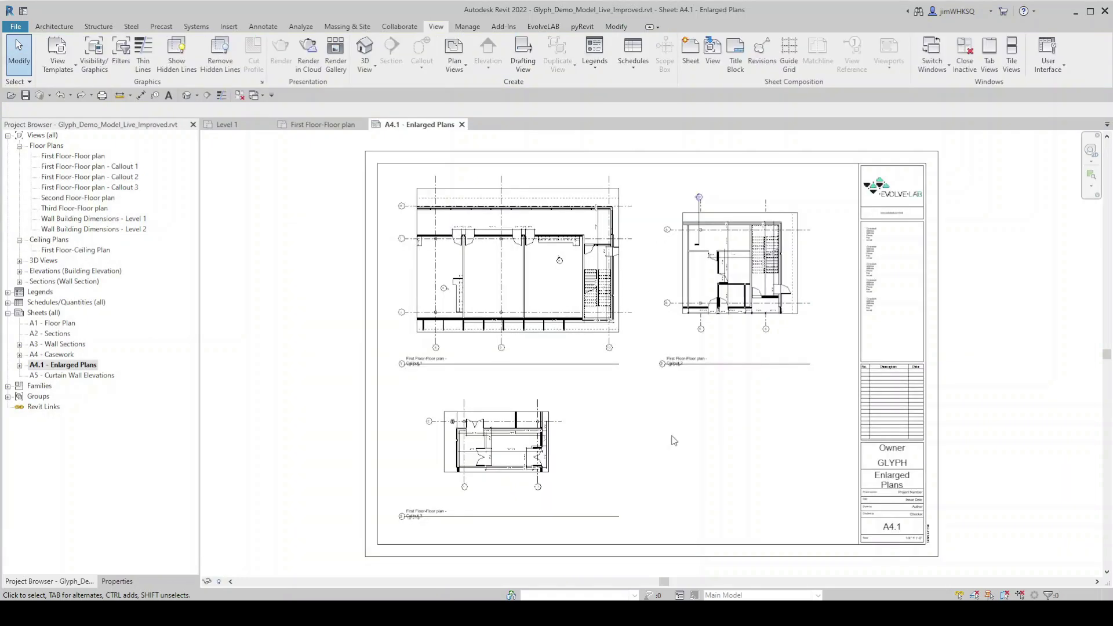
- Drag the vertical, horizontal and stair-side dimension strings in A4.1's upper-right plan to clearer spots
scroll(742, 261, "up", 6)
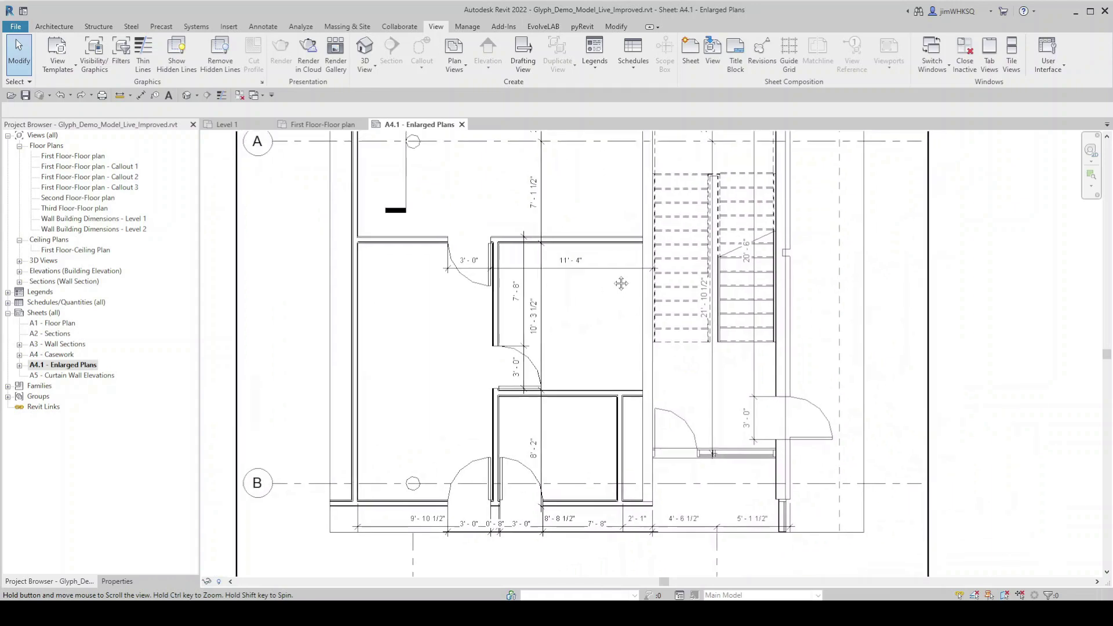
scroll(621, 283, "down", 3)
left_click(562, 281)
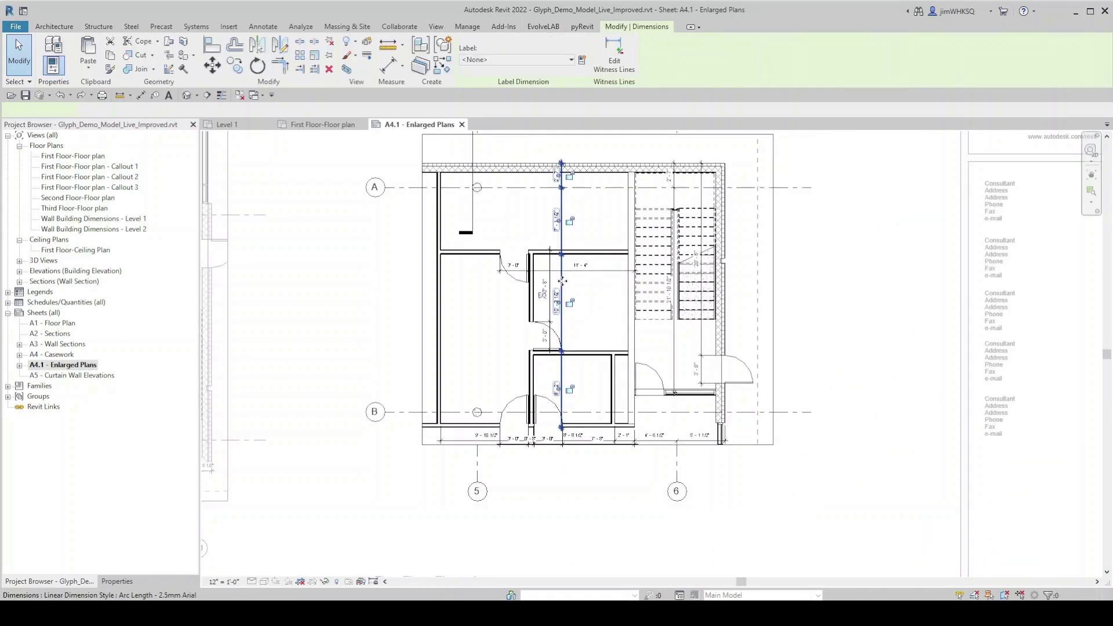
left_click_drag(562, 282, 492, 282)
left_click(609, 271)
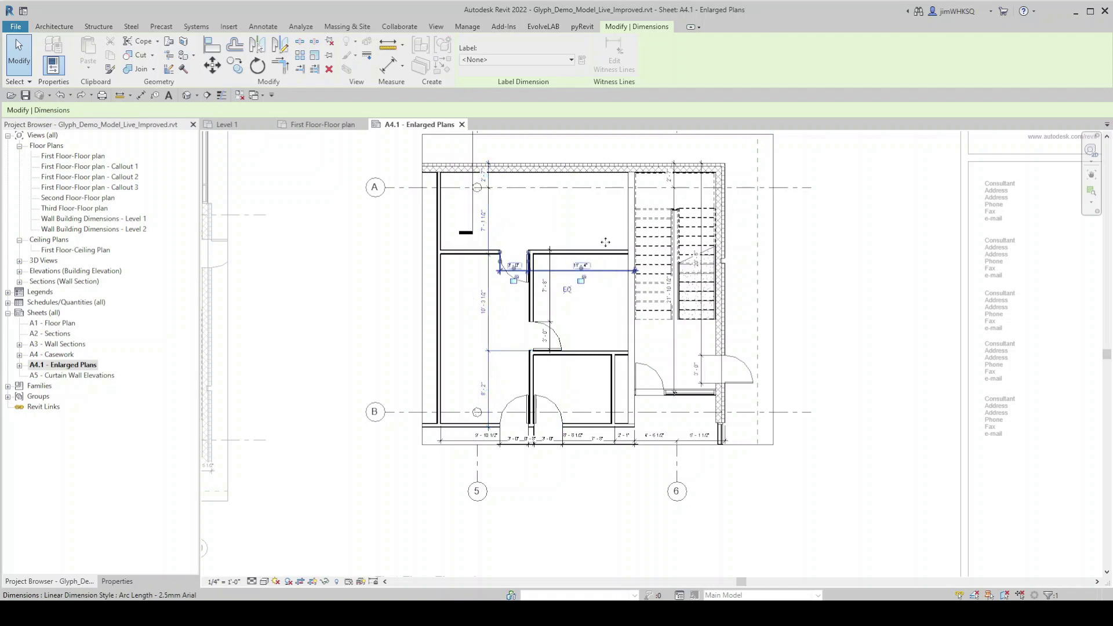
left_click_drag(605, 241, 603, 228)
left_click(844, 208)
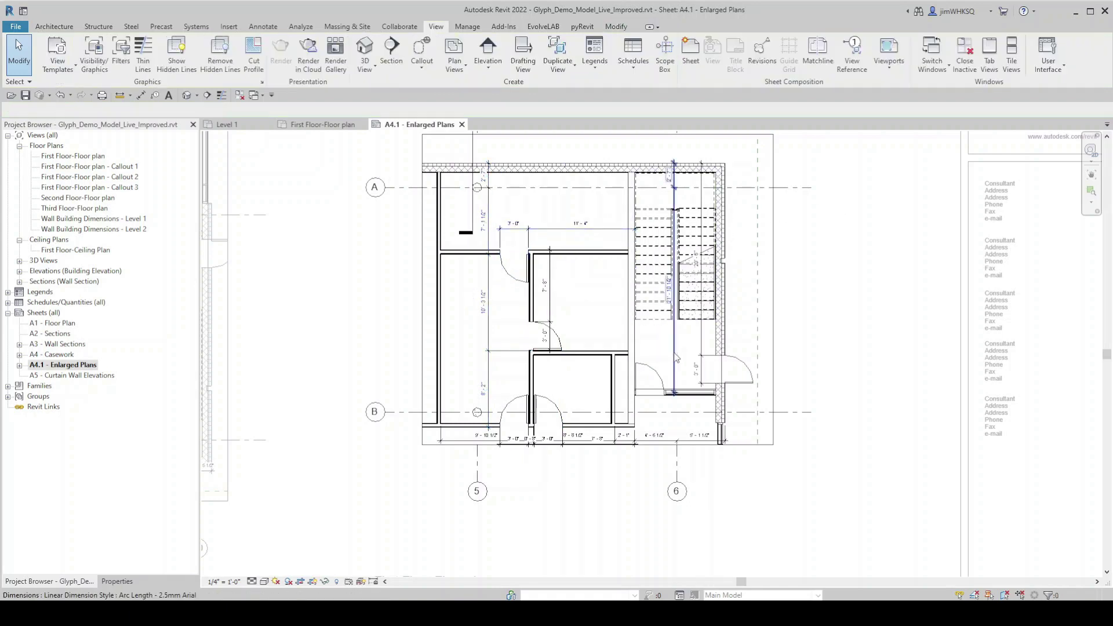
left_click(673, 345)
left_click_drag(673, 345, 741, 332)
left_click(834, 322)
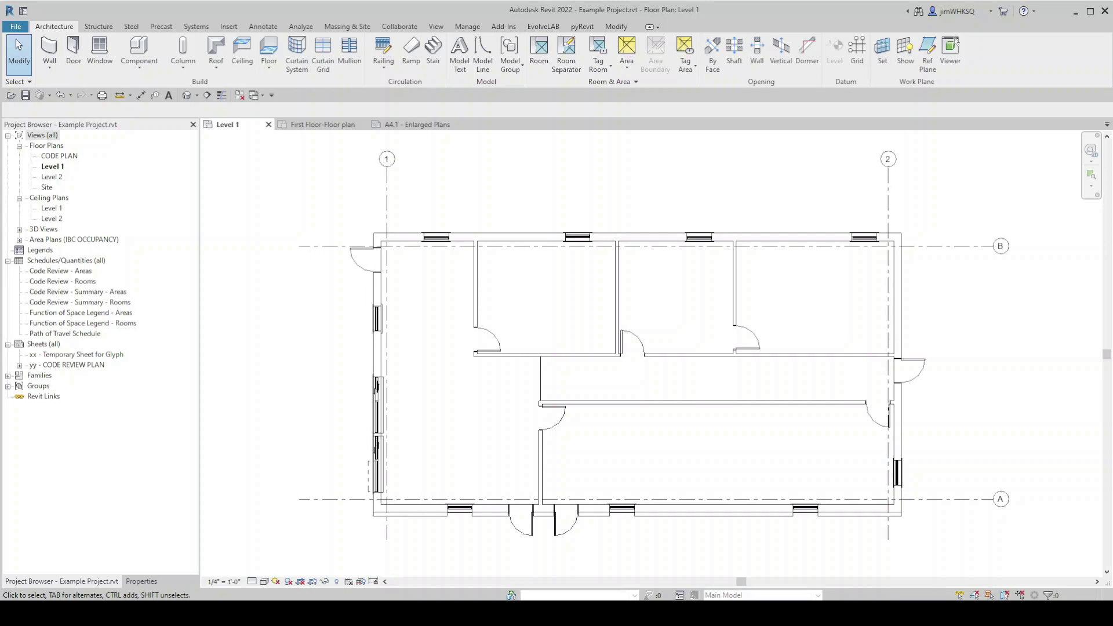
- Bring Glyph forward and target the active view, Floor Plan: Level 1
left_click(320, 565)
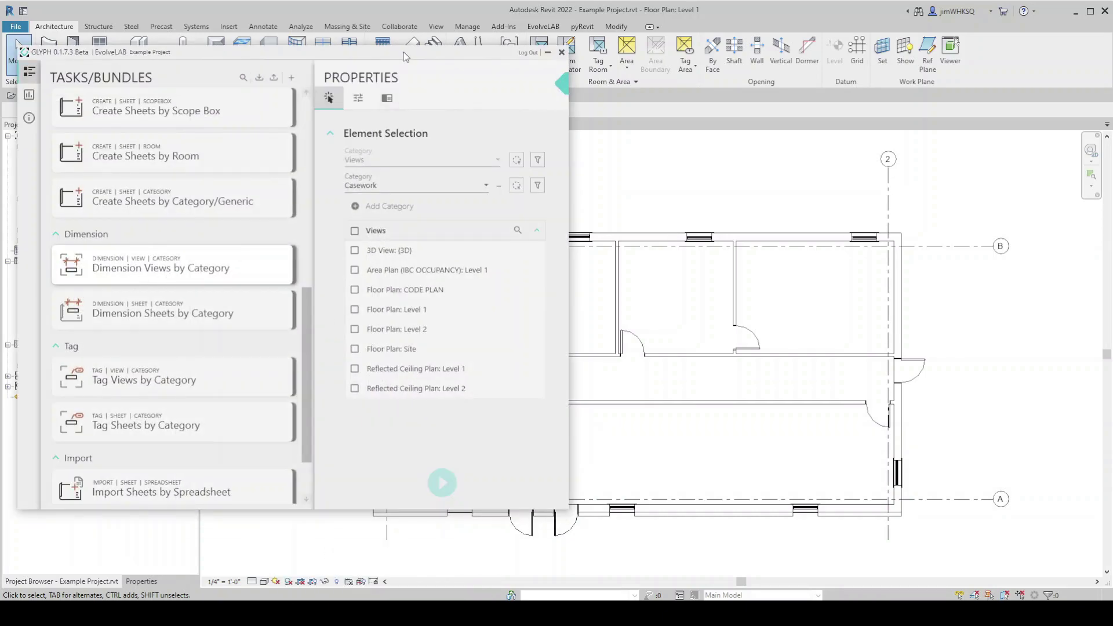
mouse_move(404, 53)
left_mouse_down()
mouse_move(404, 1)
mouse_move(411, 35)
left_mouse_up()
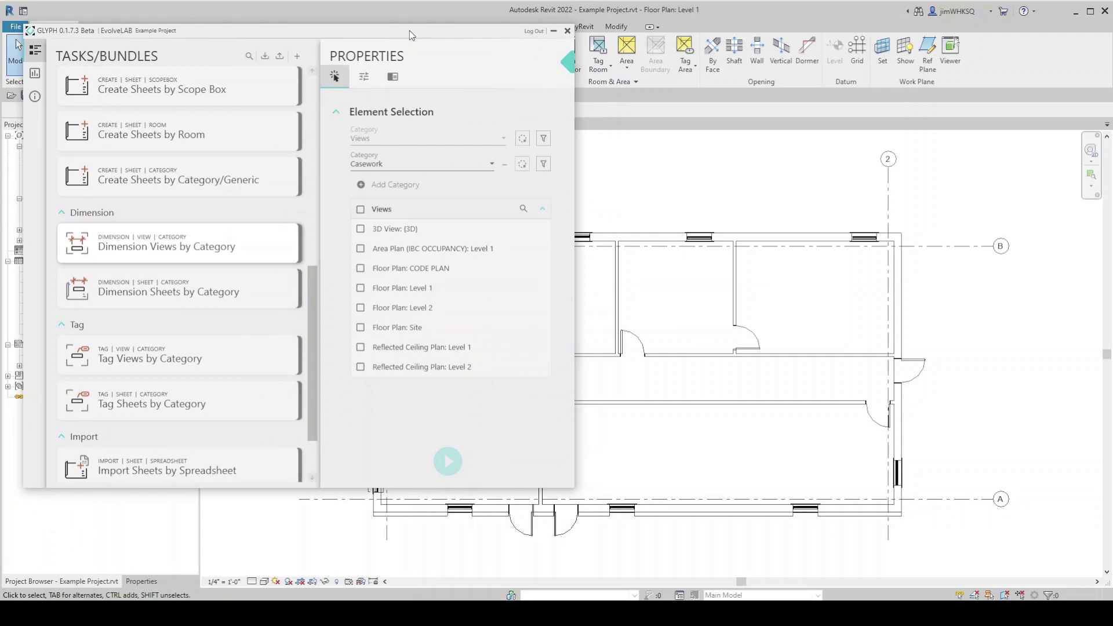
mouse_move(208, 236)
left_click(524, 141)
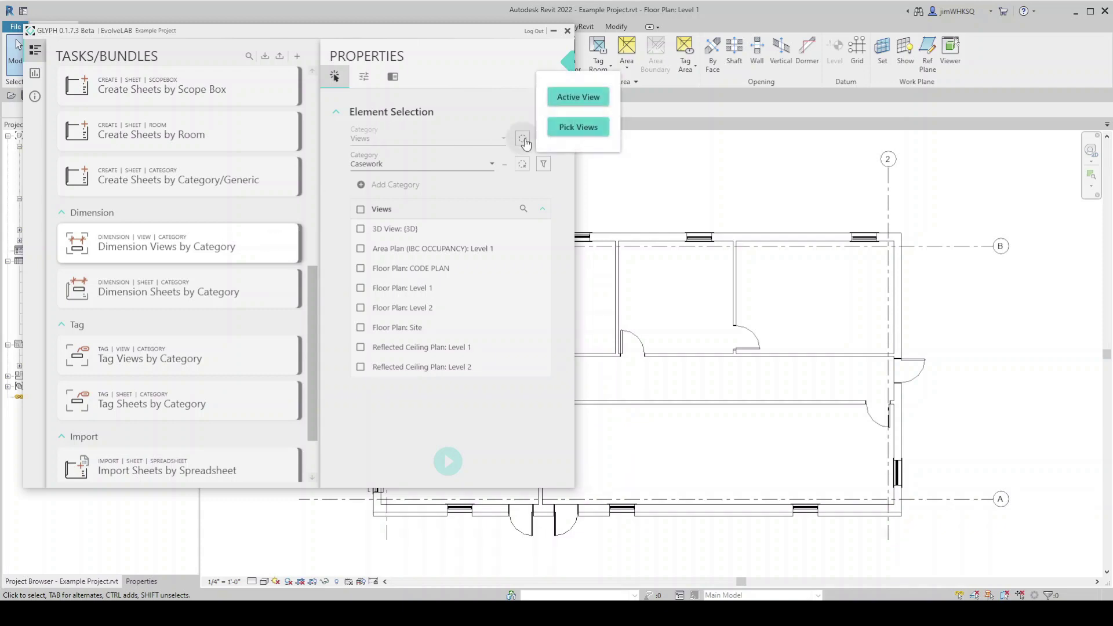
left_click(576, 96)
- Set the categories to Walls / Curtain Walls, Doors and Windows
left_click(367, 167)
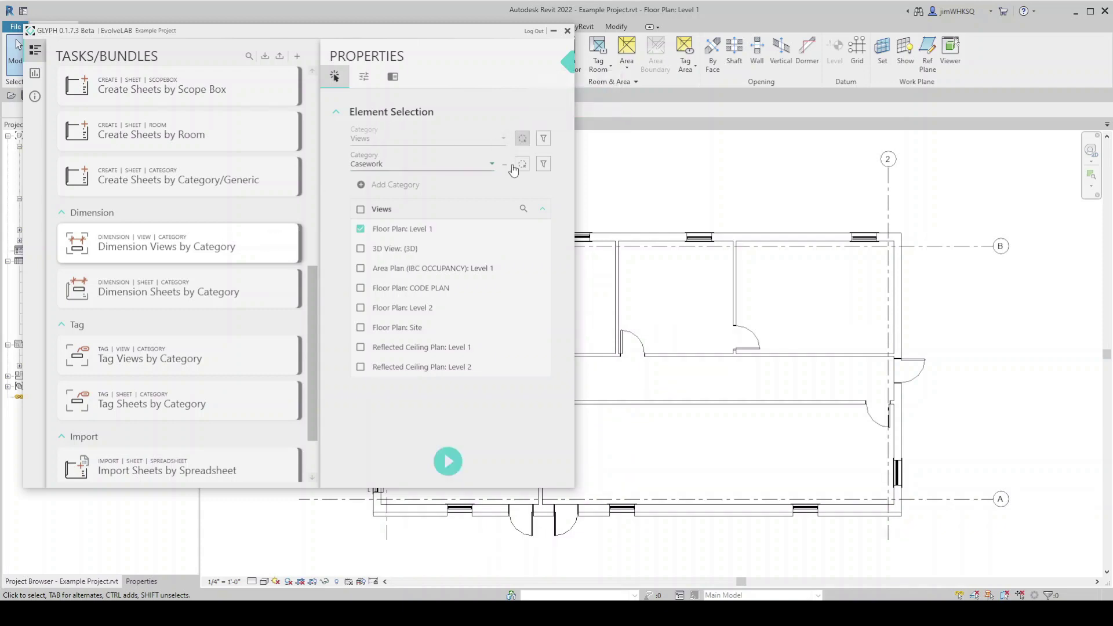
left_click_drag(487, 227, 489, 349)
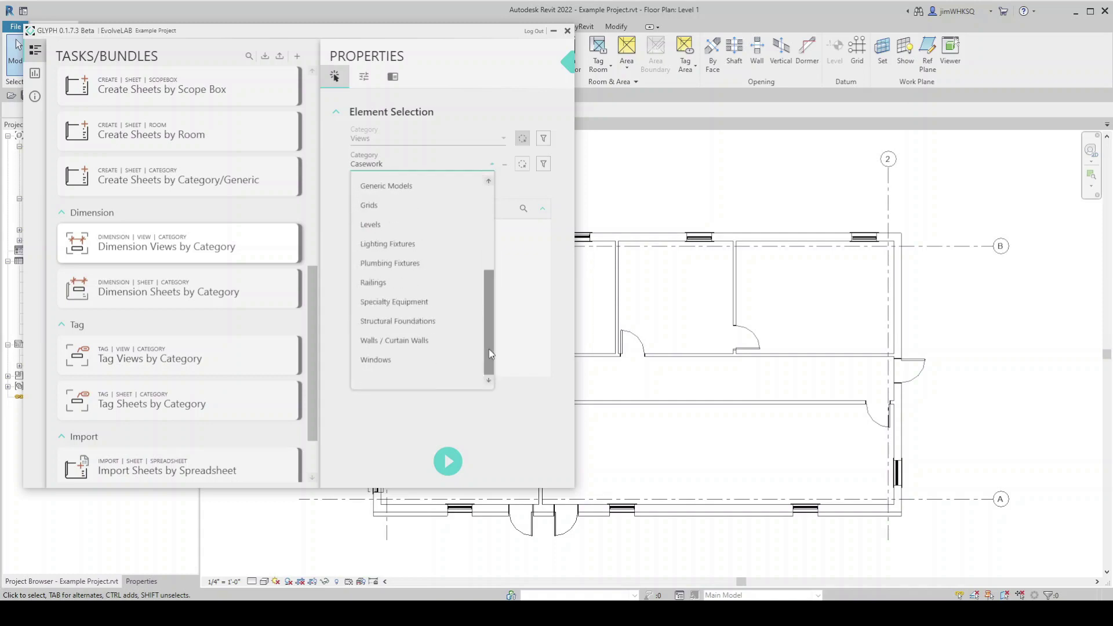
left_click(374, 342)
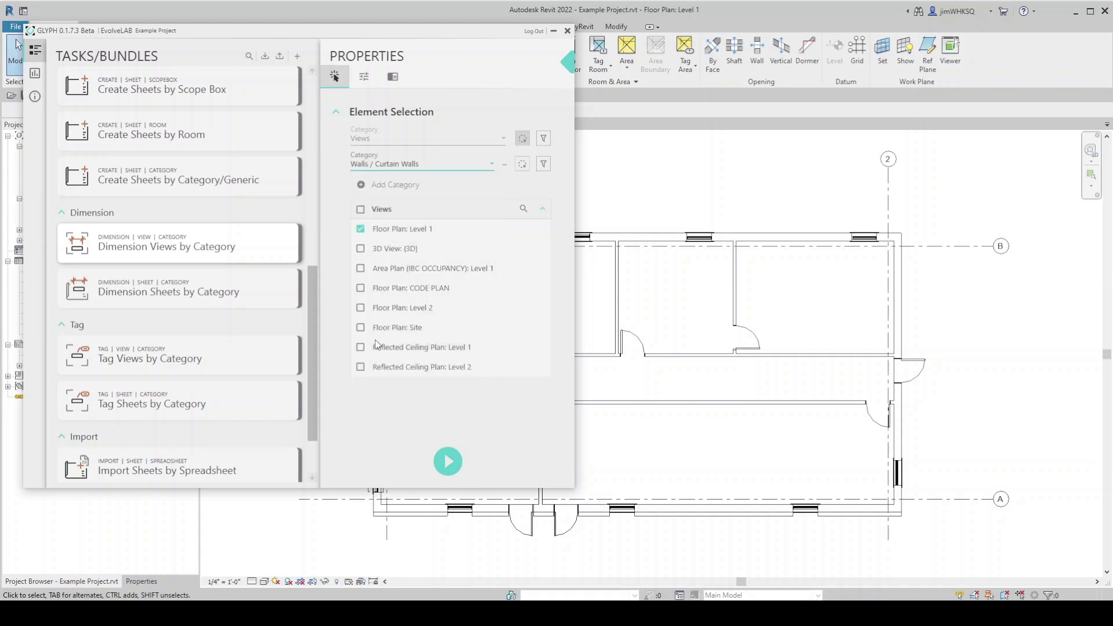
left_click(361, 186)
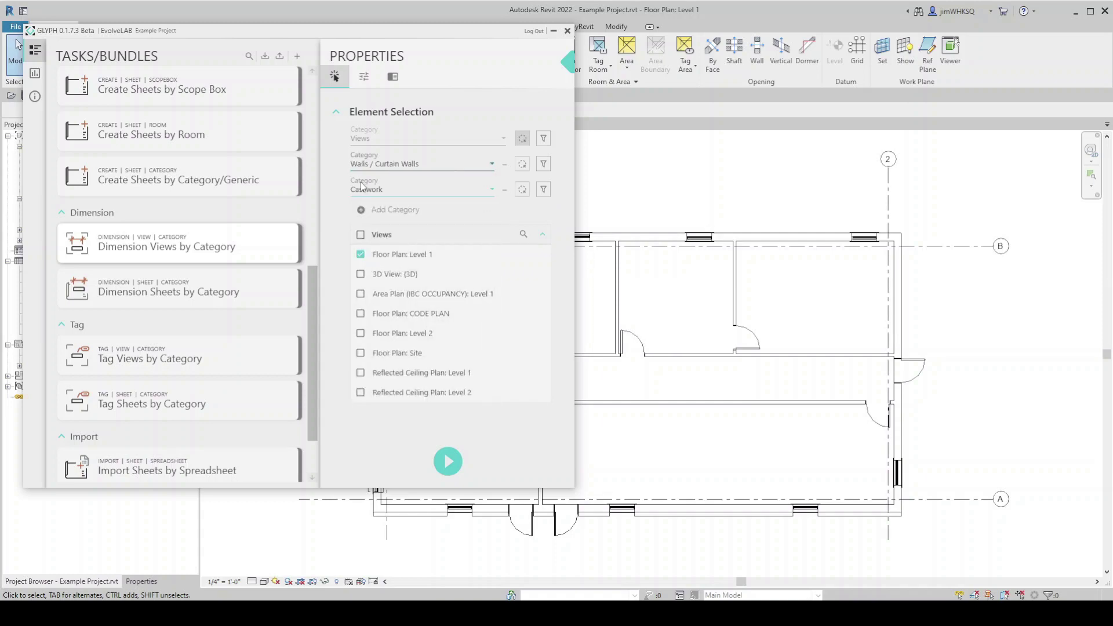
left_click(437, 190)
left_click(383, 246)
left_click(362, 210)
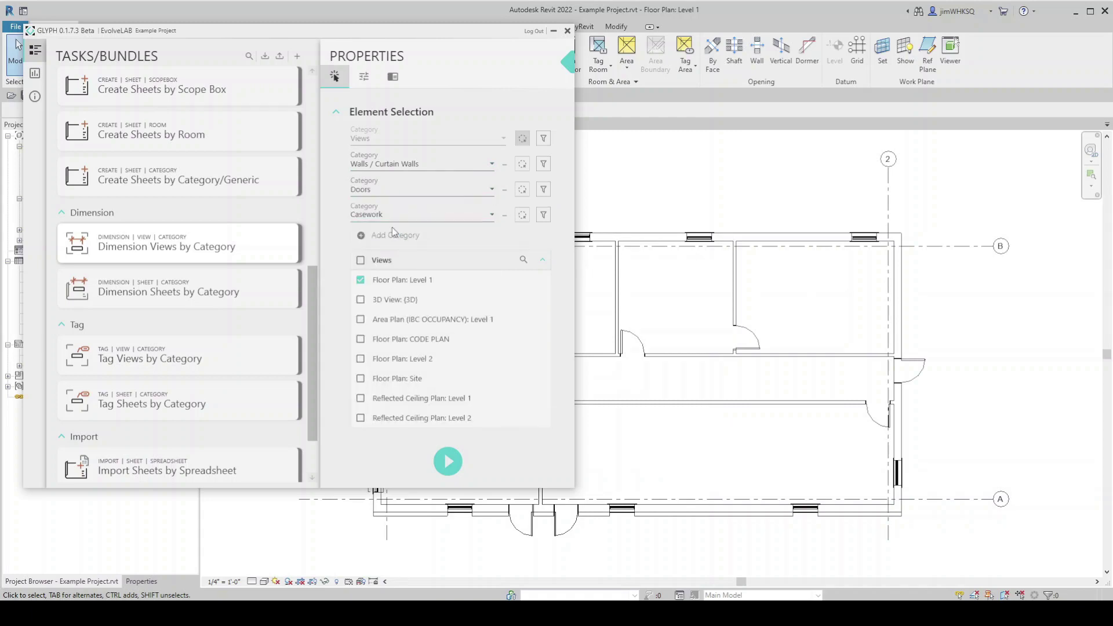
left_click(391, 218)
scroll(395, 398, "down", 3)
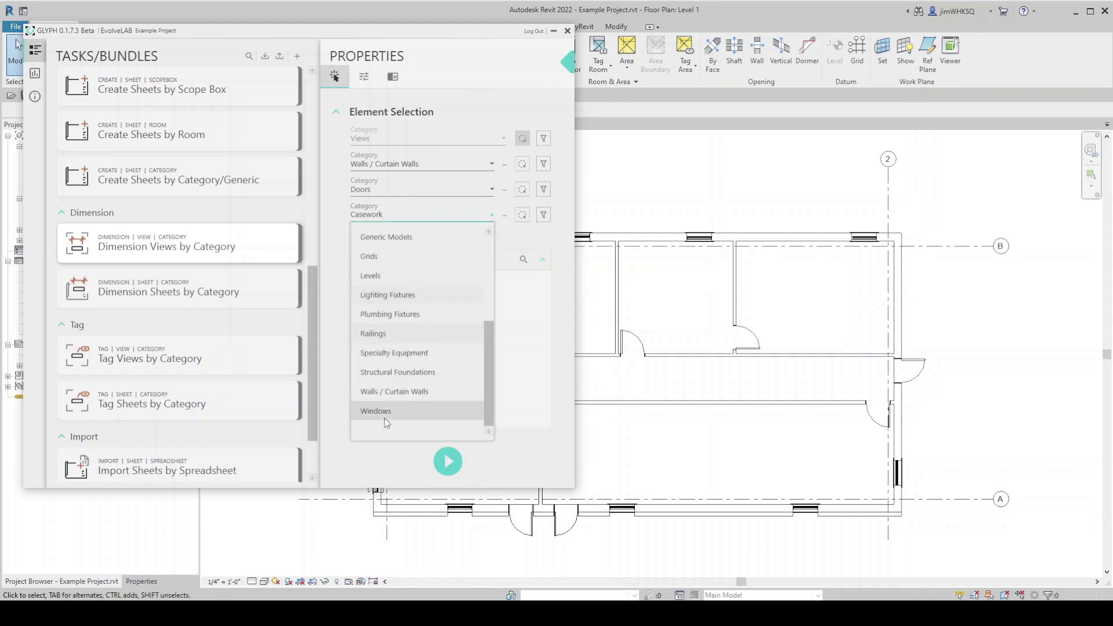
left_click(385, 410)
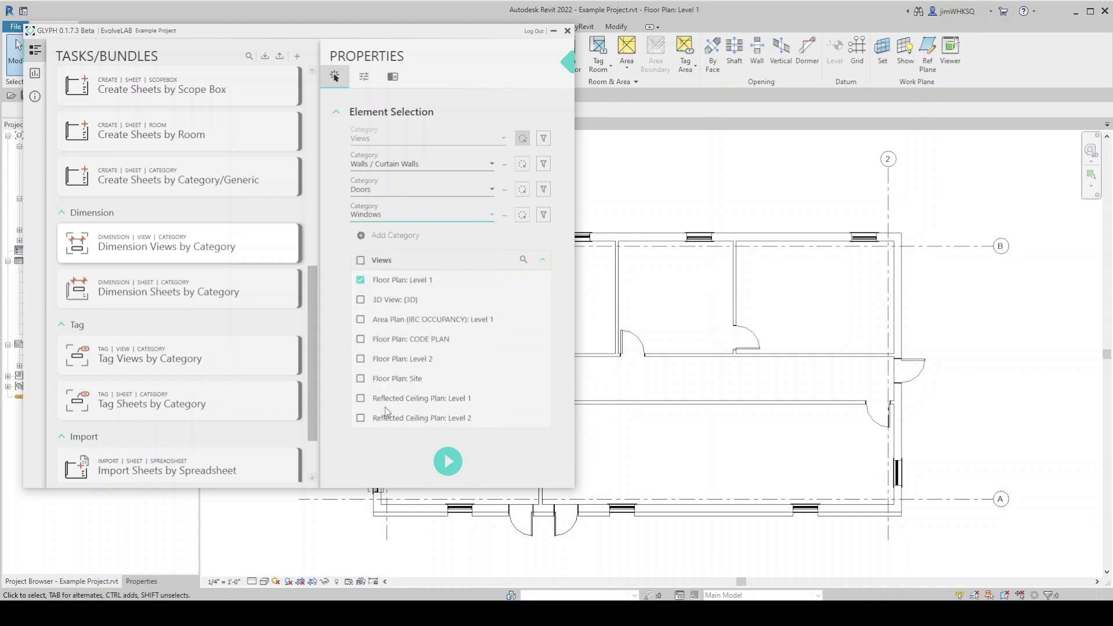
left_click(365, 79)
- Enable Overall Building Dimensions and measure walls to Plan: Finish Face Exterior
scroll(388, 393, "down", 2)
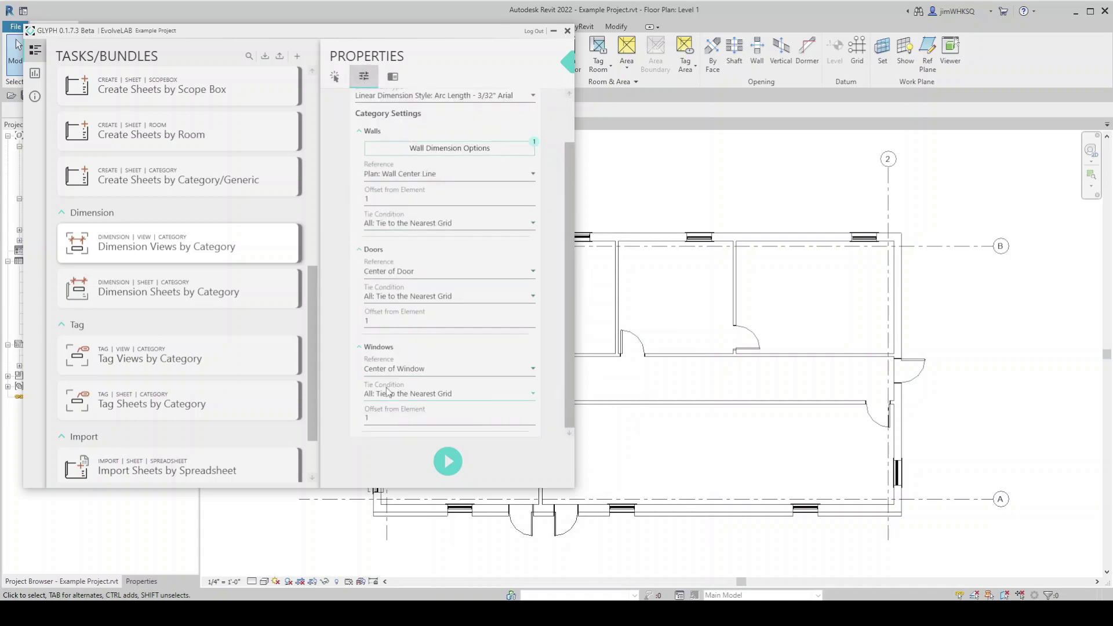
scroll(450, 337, "up", 2)
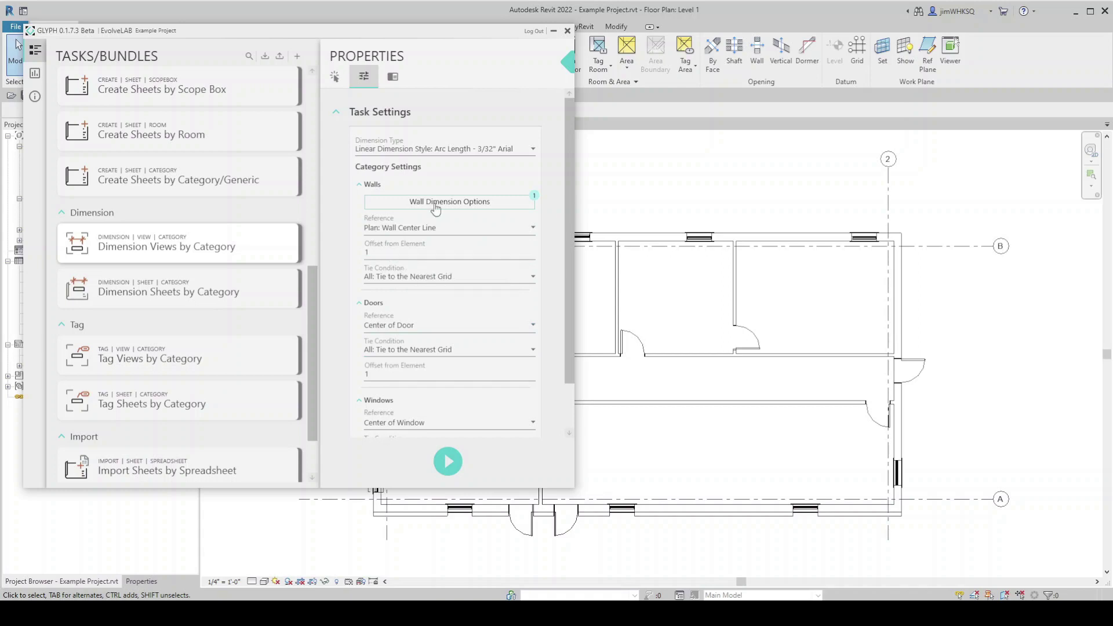
left_click(461, 202)
left_click(380, 296)
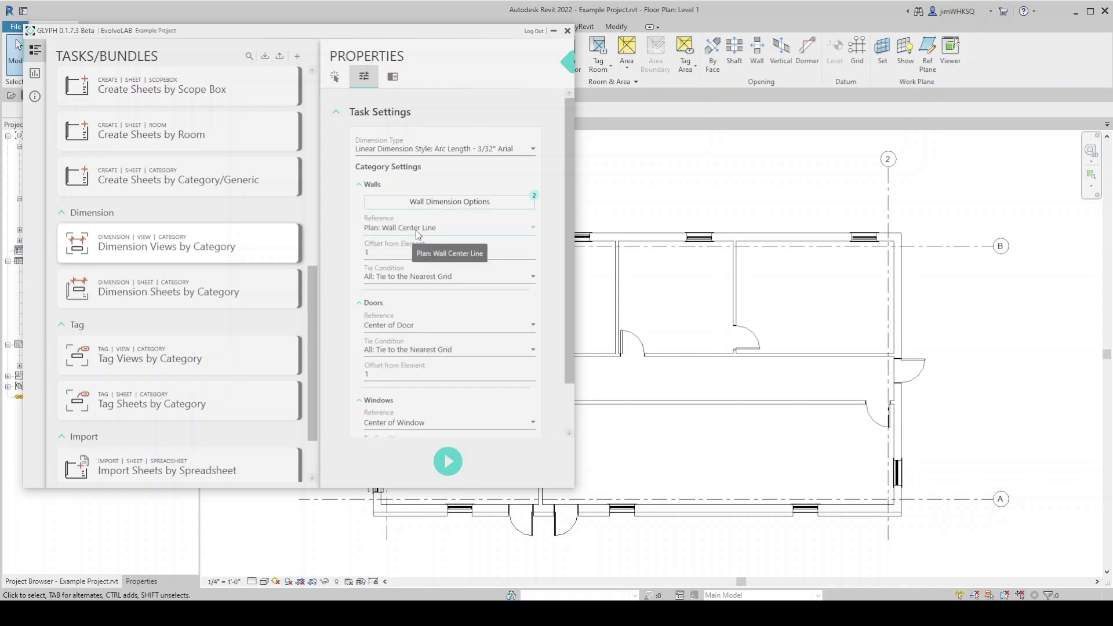
left_click(416, 231)
left_click(427, 287)
- Dimension doors to Rough Openings, tied to the nearest joined wall, with offset 3
scroll(348, 265, "down", 1)
left_click(449, 271)
left_click(406, 293)
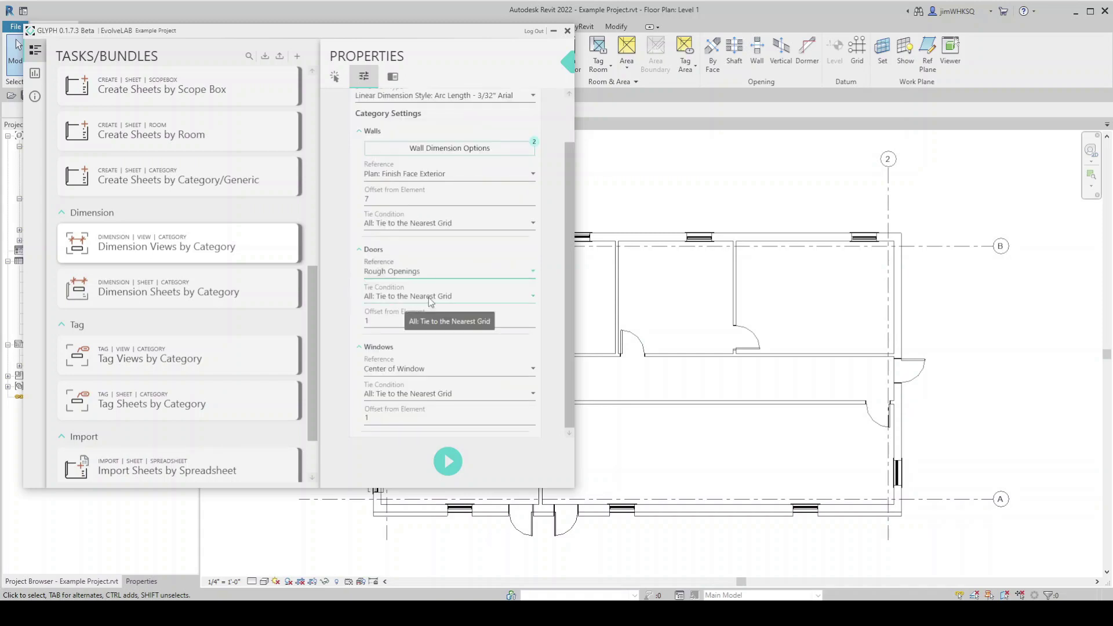
left_click(449, 296)
left_click(429, 365)
left_click(450, 320)
left_click(423, 373)
type("3")
- Dimension windows to Rough Openings with offset 3, then run the task on Level 1
scroll(350, 348, "down", 1)
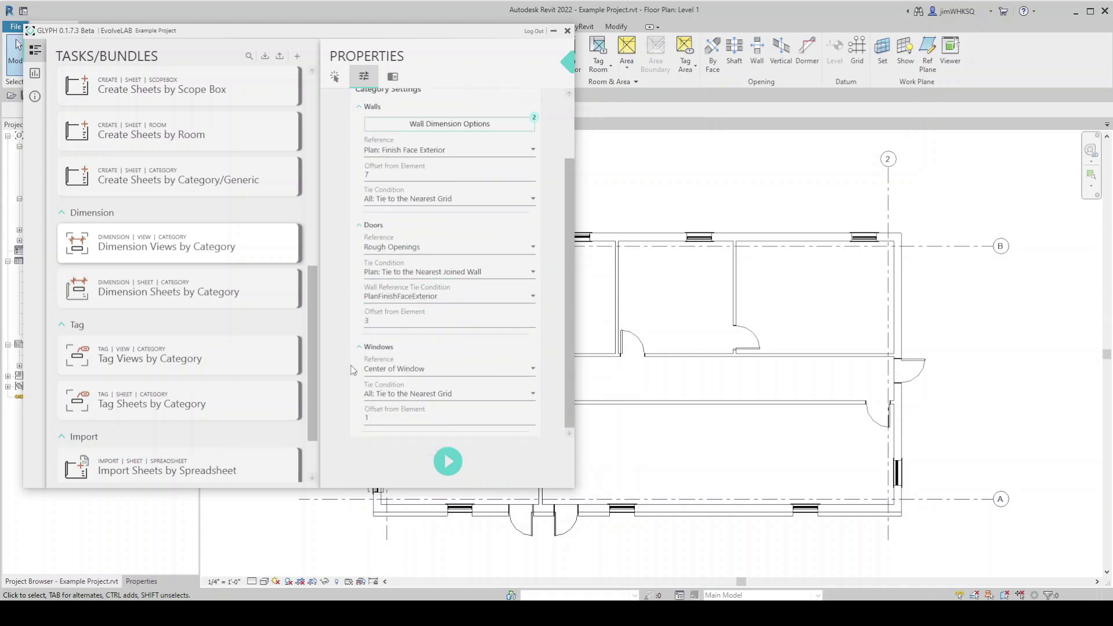
left_click(449, 369)
left_click(400, 400)
left_click(449, 394)
left_click(406, 408)
left_click(424, 414)
key("BackSpace")
type("3")
left_click(448, 463)
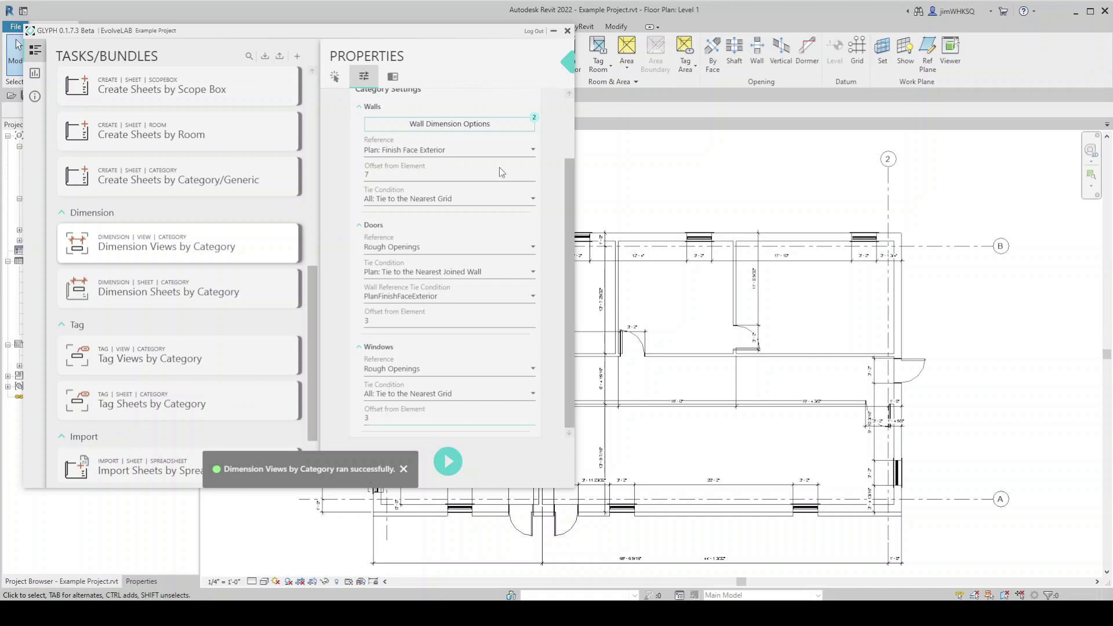
- Close Glyph and move the top window dimension and overall building dimension above the plan
left_click(553, 31)
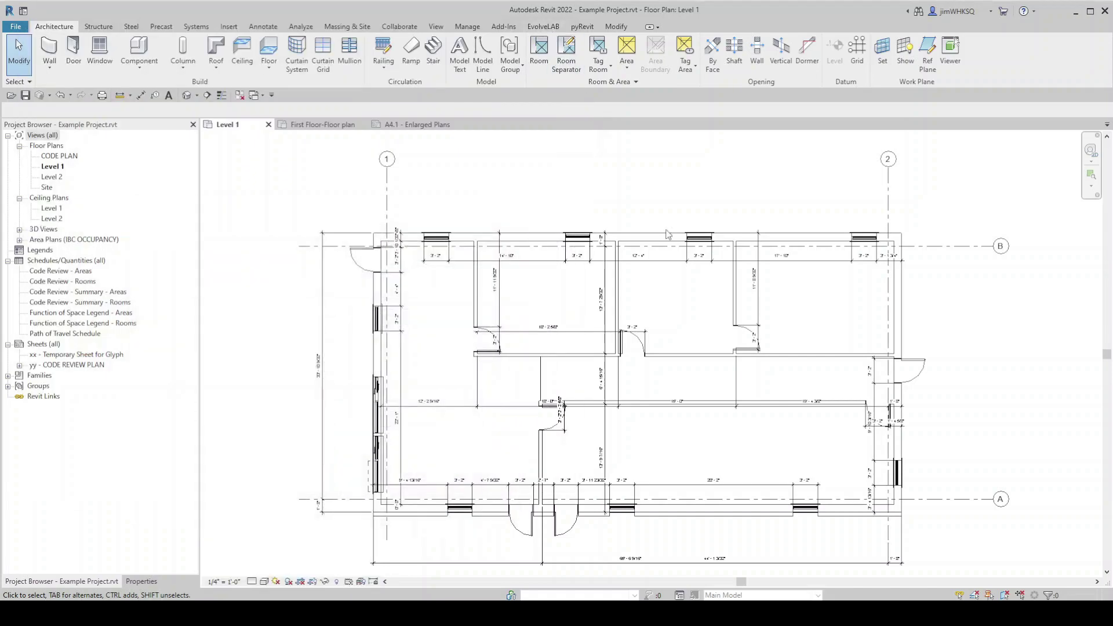
left_click_drag(669, 263, 664, 222)
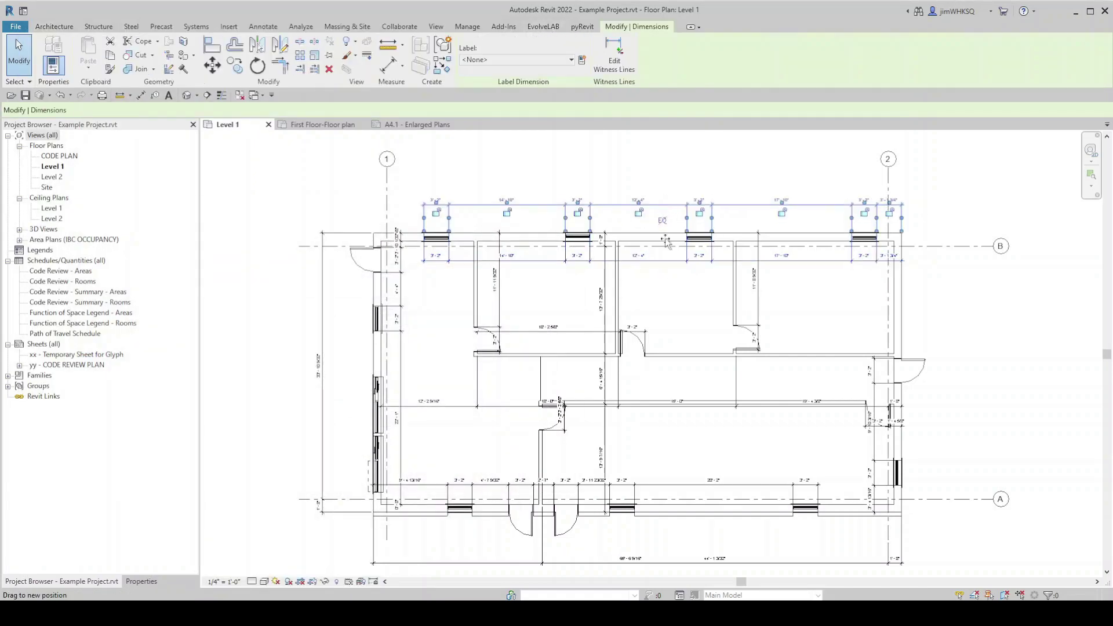
left_click(751, 561)
left_click_drag(751, 561, 750, 526)
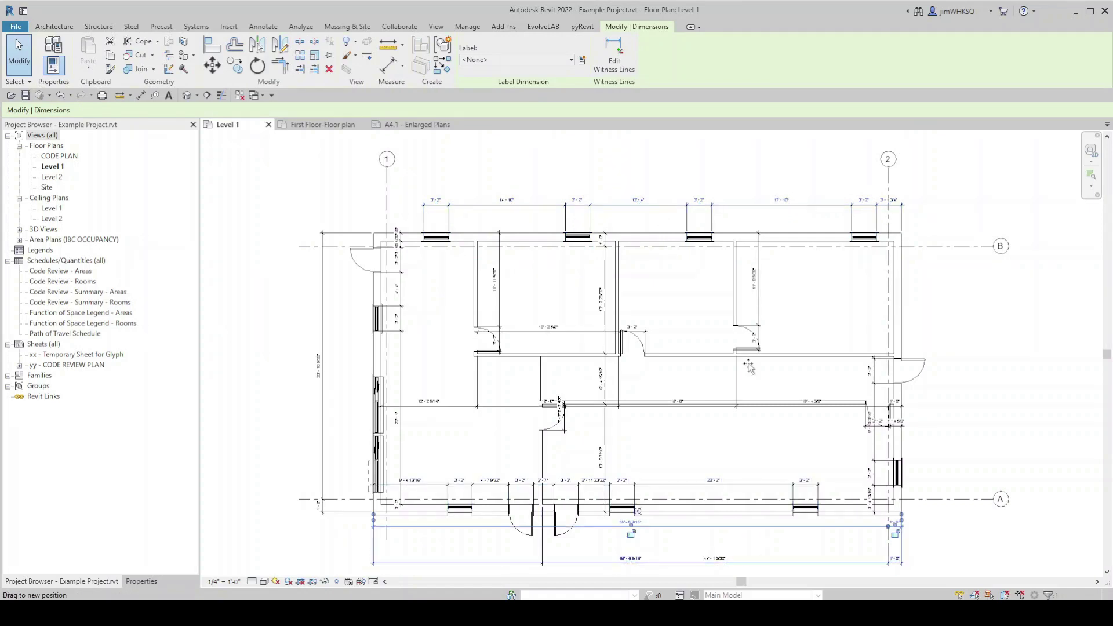
left_click_drag(748, 365, 748, 179)
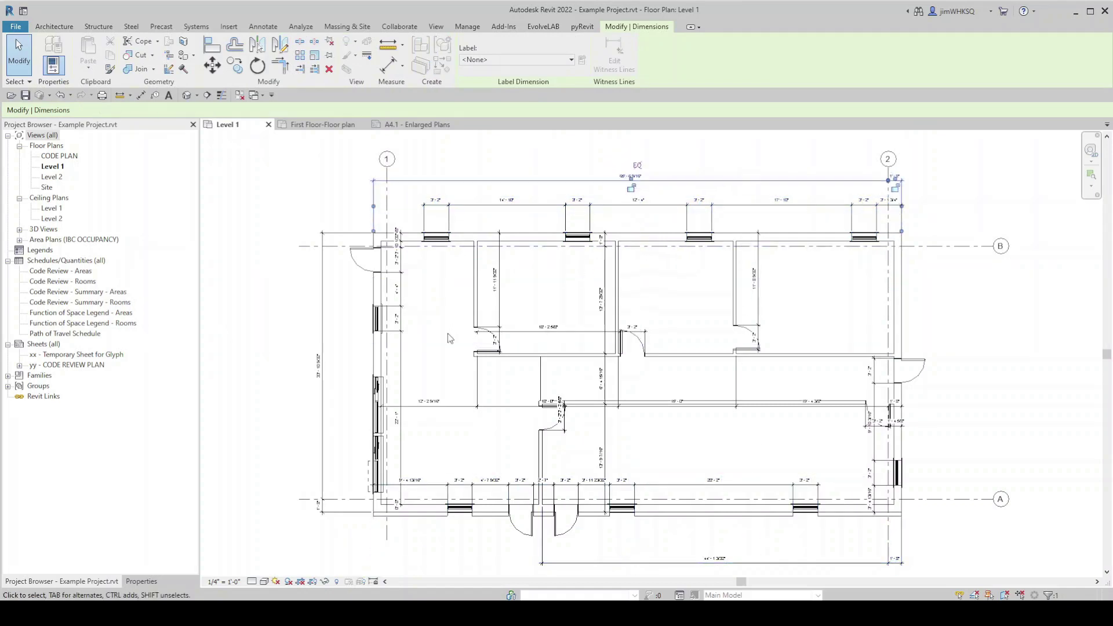
- Shift the vertical interior dimension left beside the wall and the horizontal one up into the upper rooms
left_click(404, 349)
left_click_drag(405, 349, 347, 349)
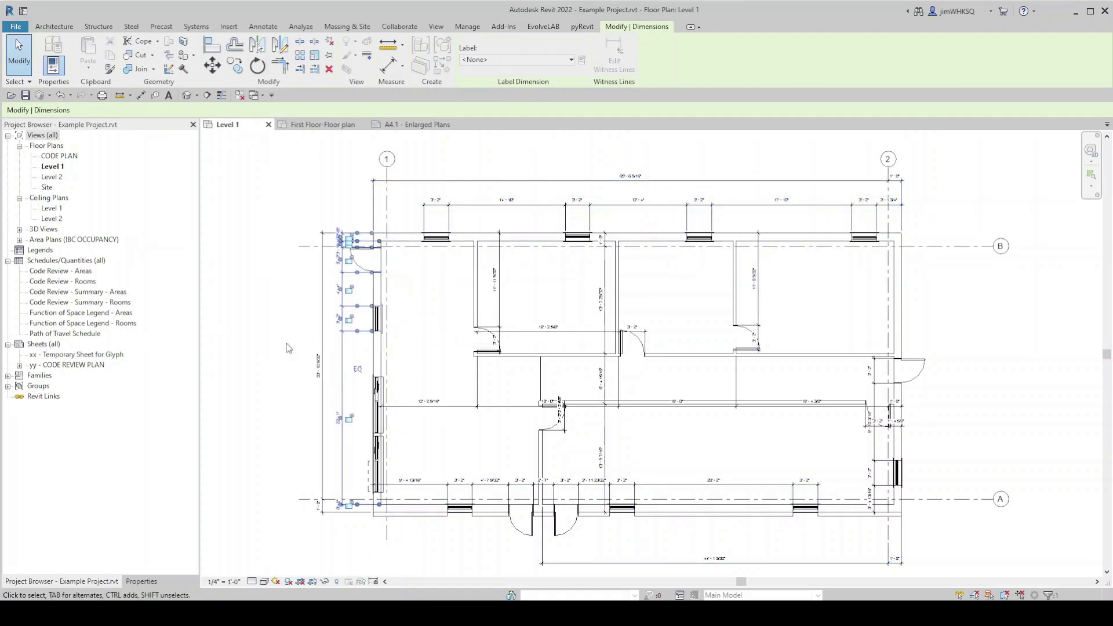
left_click(288, 348)
left_click(707, 411)
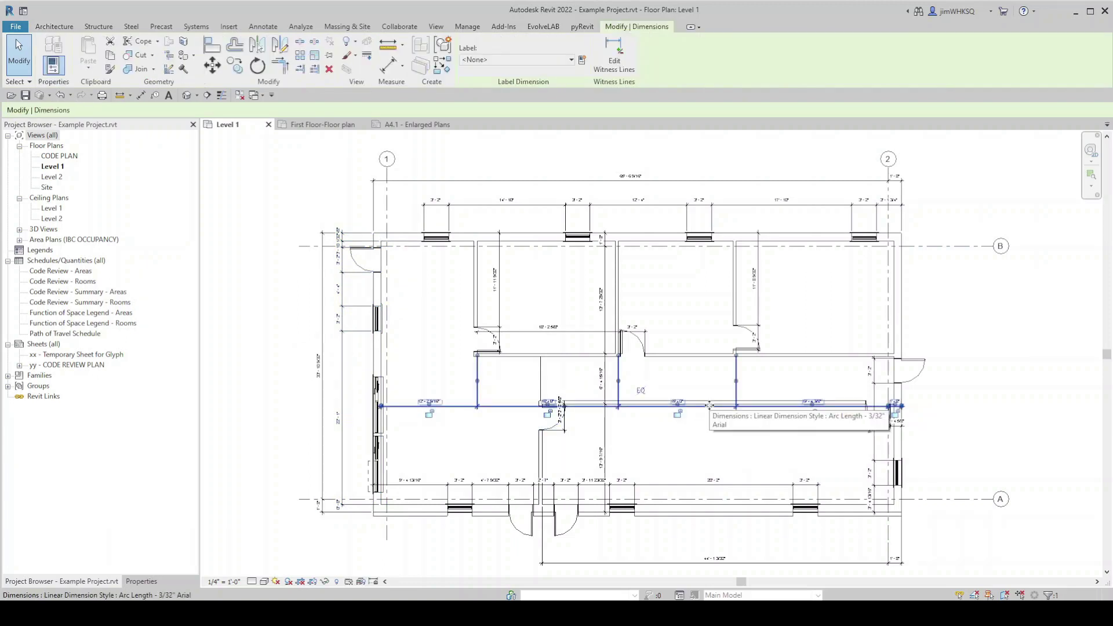
left_click_drag(706, 410, 621, 282)
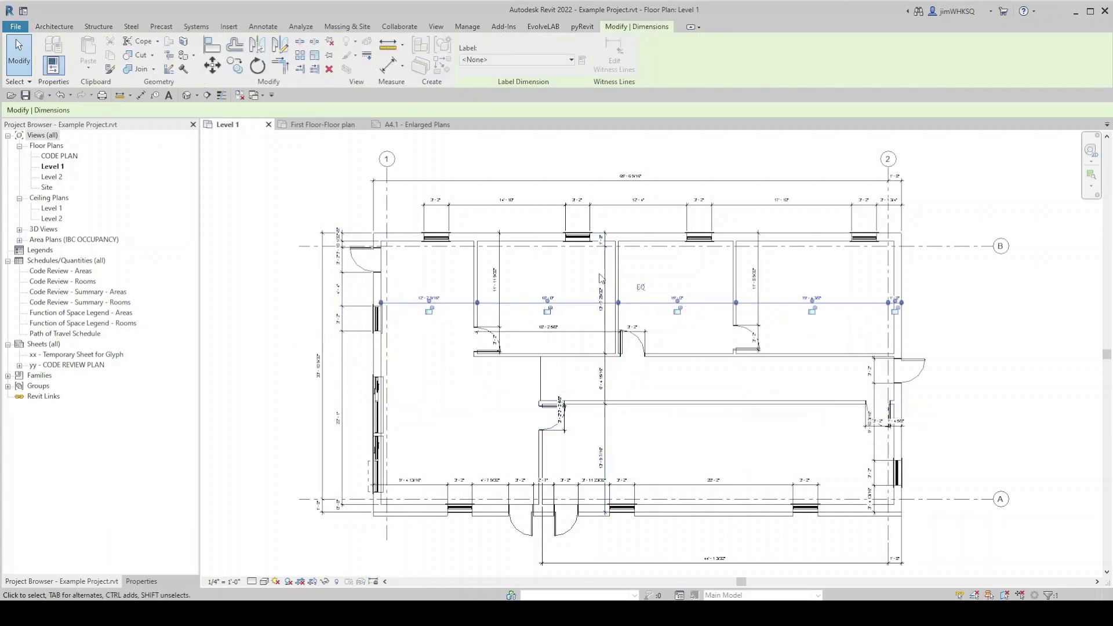
key("Escape")
- Restore Glyph and tick Area Plan (IBC OCCUPANCY): Level 1, Floor Plan: CODE PLAN and Floor Plan: Site
mouse_move(382, 614)
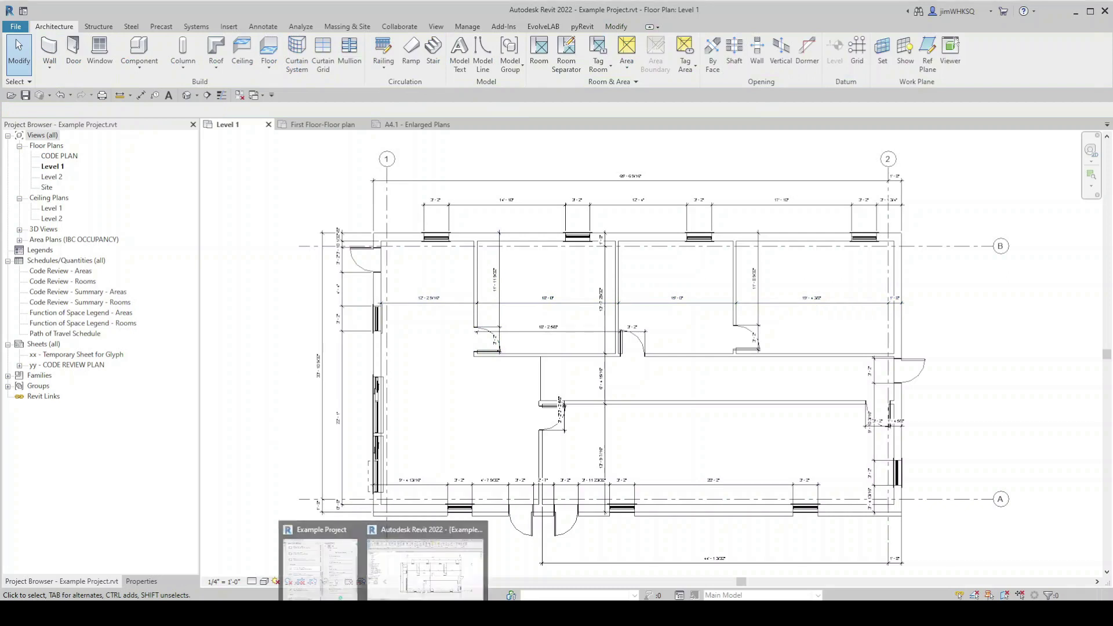
left_click(322, 559)
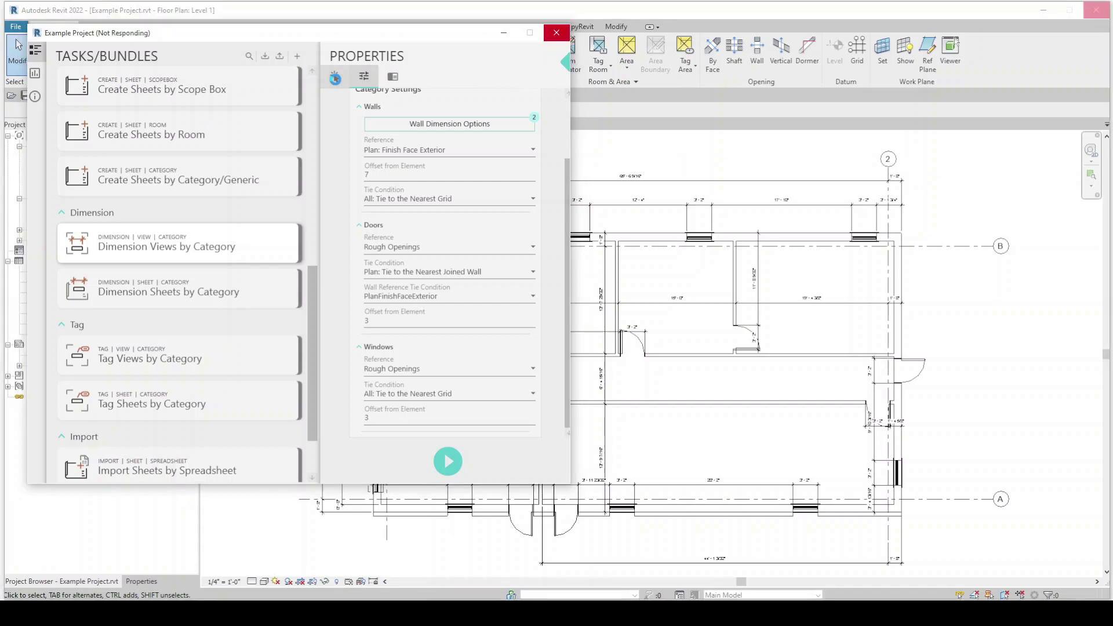
left_click(335, 76)
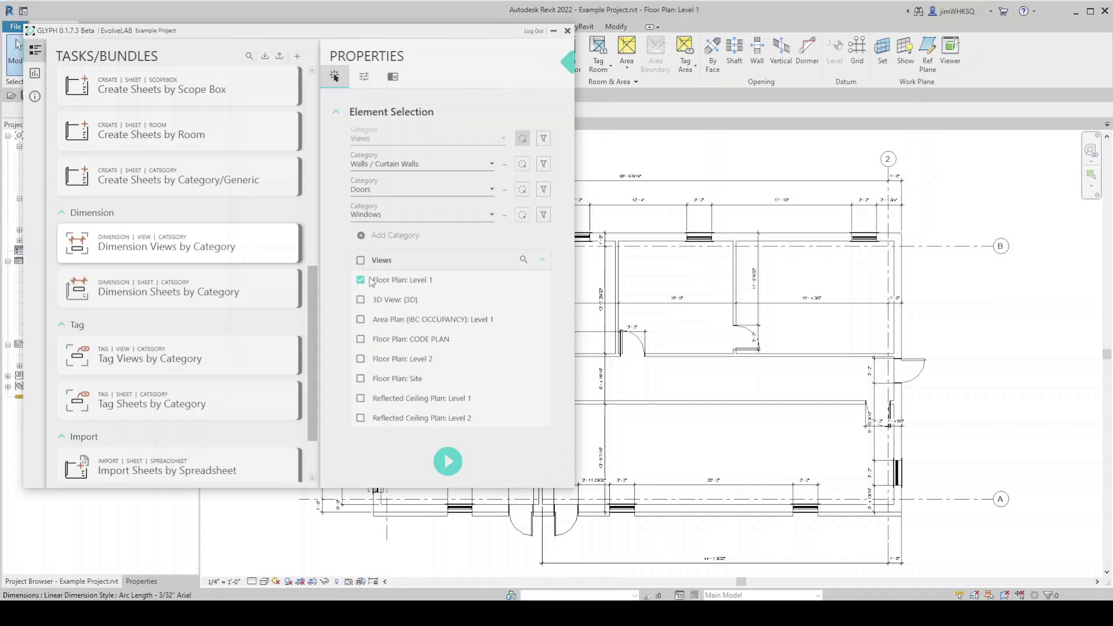
left_click(362, 320)
left_click(362, 340)
left_click(361, 379)
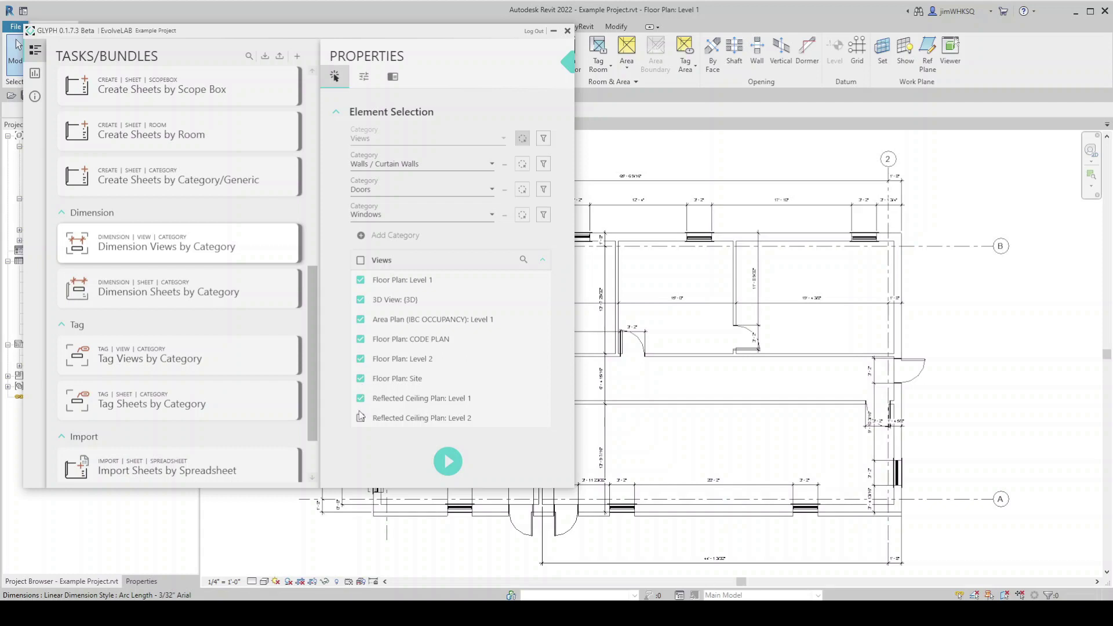